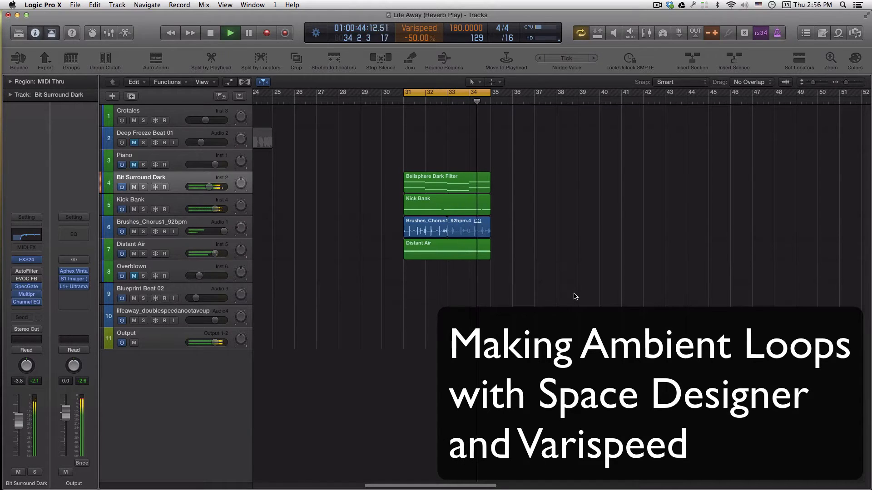
Stop playback and set the Varispeed amount to 0%.
key("space")
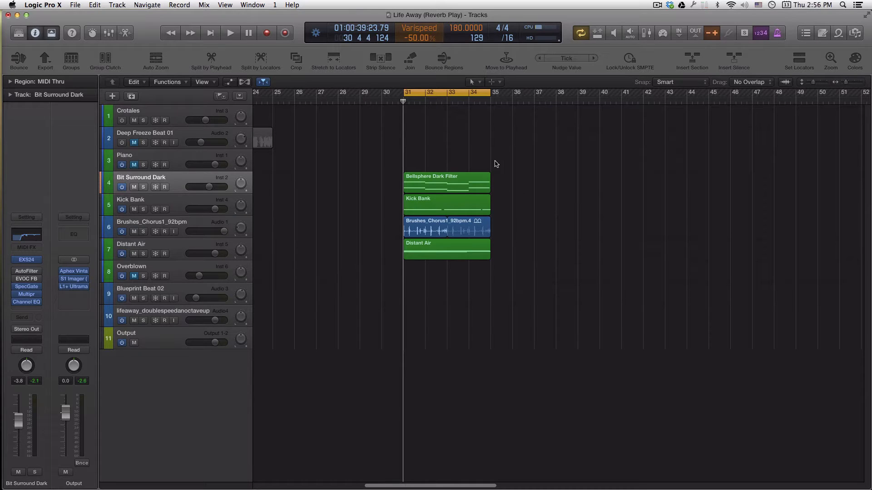
left_click(414, 38)
type("0")
key("Return")
Solo and select the Bit Surround Dark track, and view its EXS24 instrument settings.
left_click(143, 187)
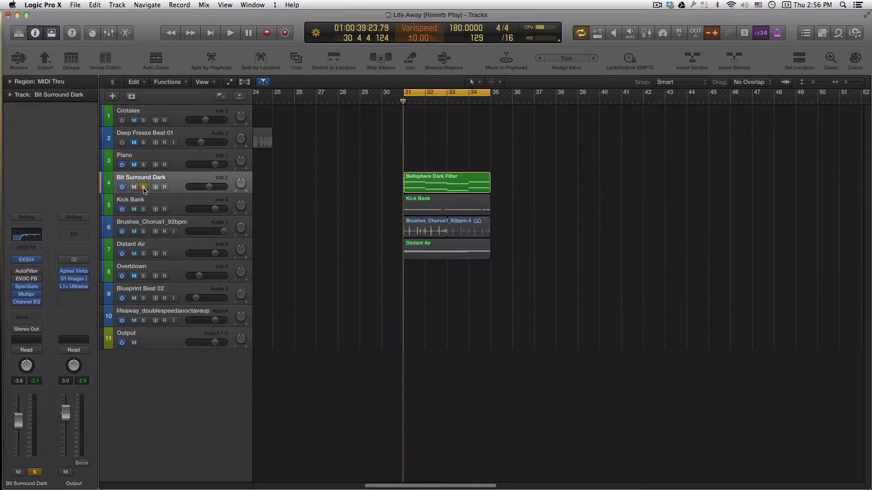
left_click(158, 181)
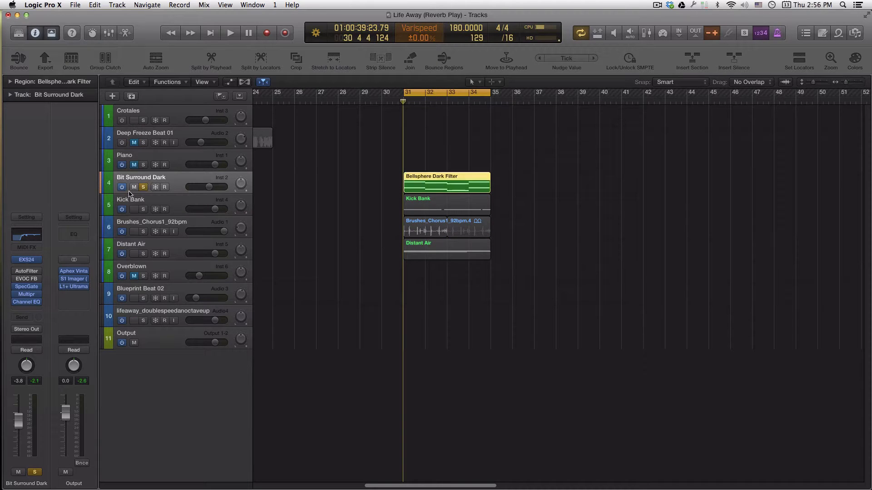
left_click(28, 260)
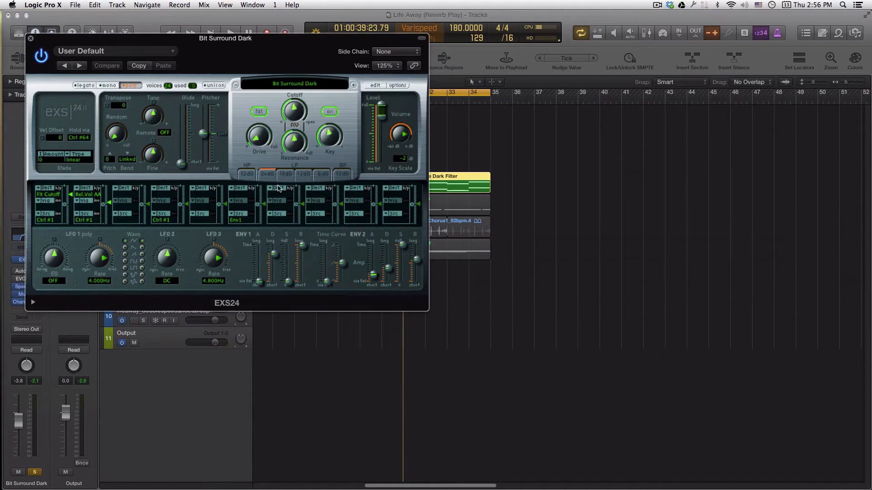
left_click_drag(238, 39, 281, 46)
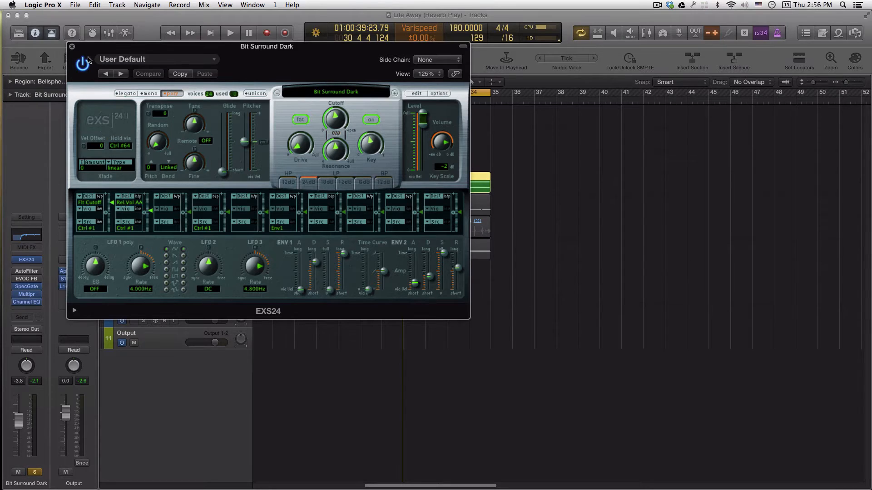
left_click(71, 46)
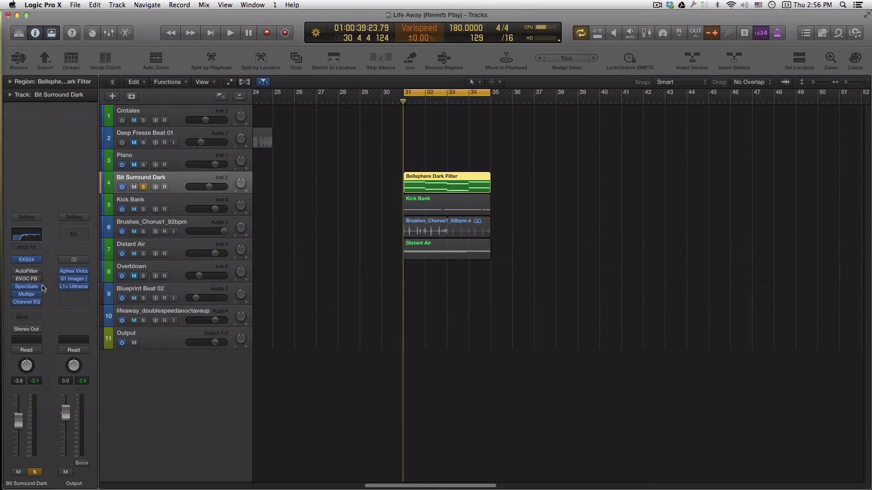
Bypass the Spectral Gate, Multipressor and Channel EQ on Bit Surround Dark, and play the loop without them.
left_click(14, 287)
left_click(14, 295)
left_click(15, 302)
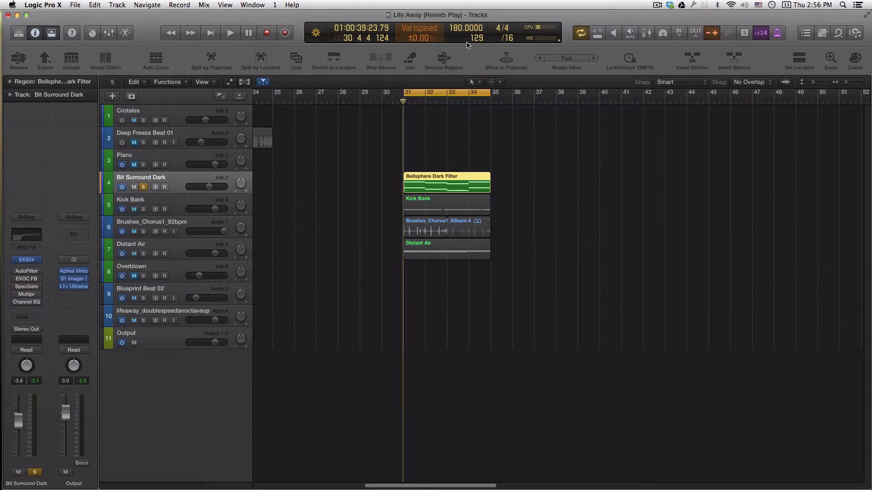
key("space")
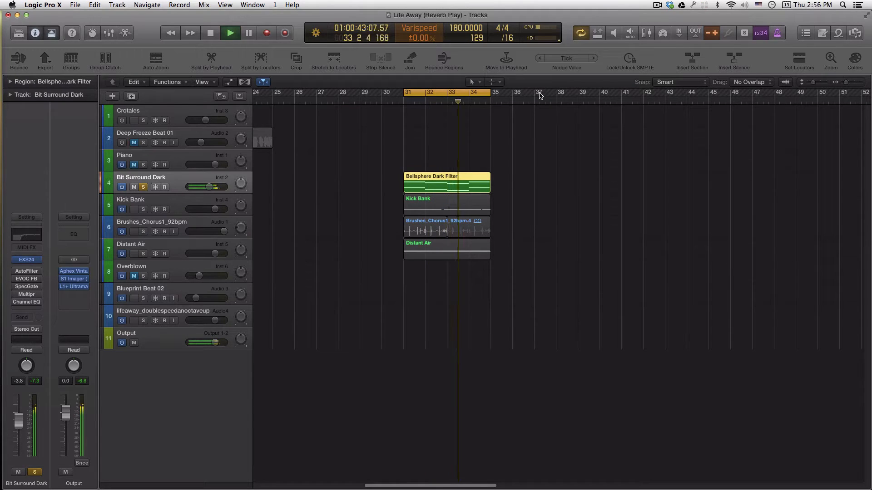
key("space")
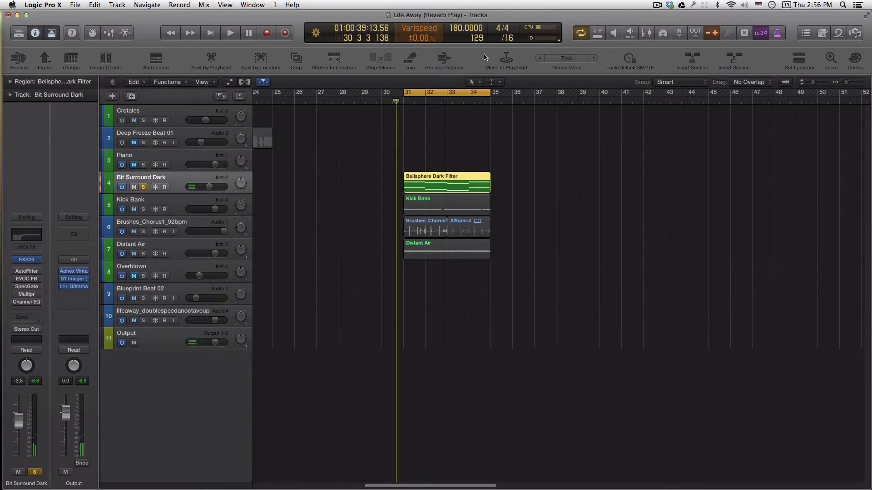
Switch the Channel EQ on Bit Surround Dark back on and inspect its curve.
mouse_move(26, 304)
left_click(27, 303)
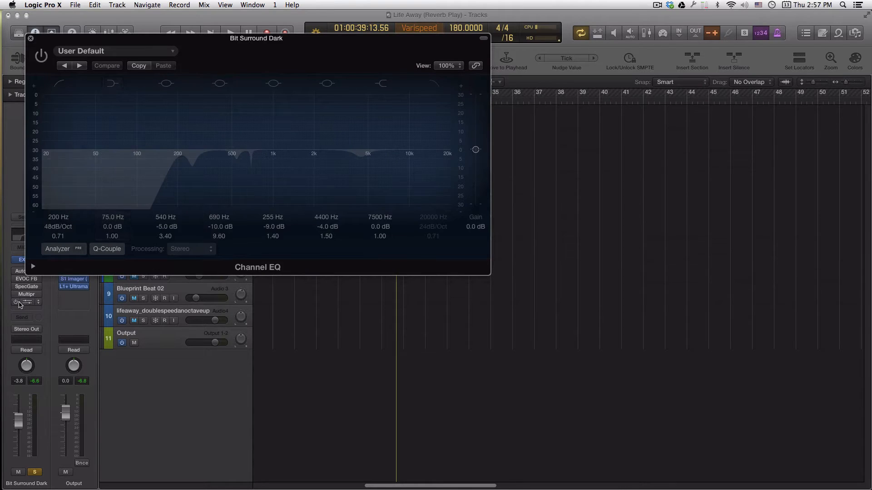
left_click(16, 302)
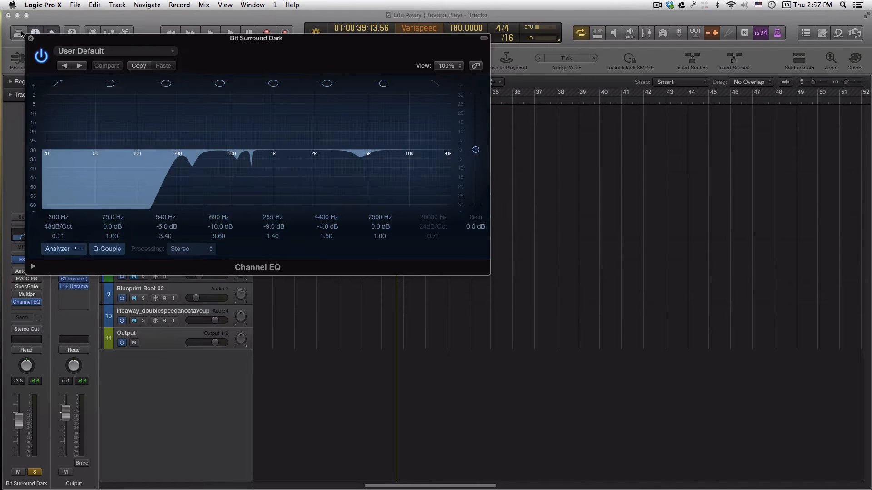
left_click(30, 39)
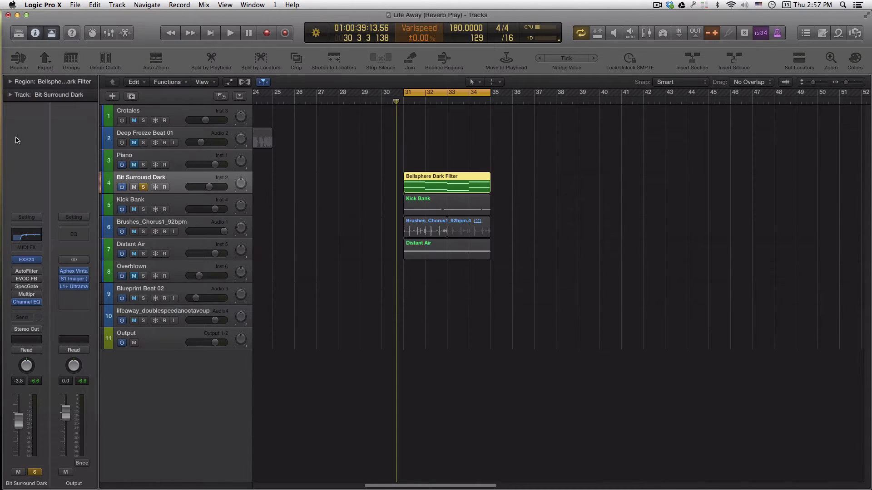
Switch on the Spectral Gate with its Arctic Radio Broadcast preset on Bit Surround Dark and play the loop through it.
left_click(27, 287)
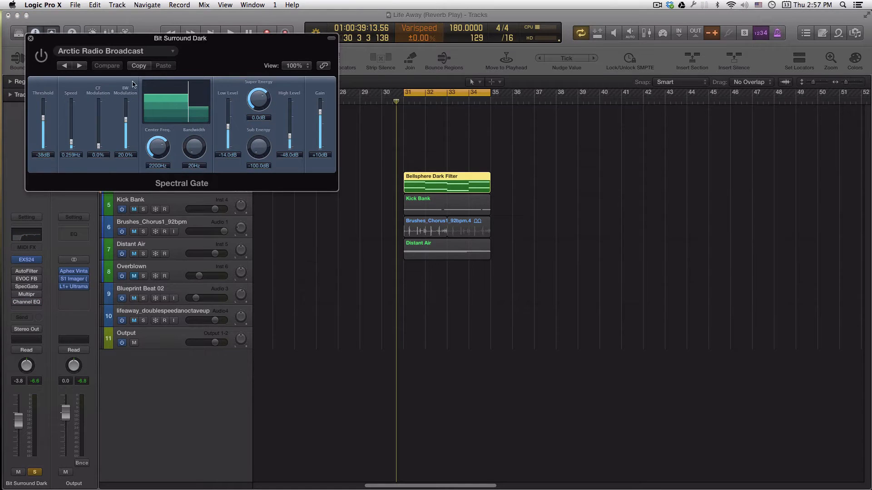
left_click(41, 54)
left_click_drag(204, 45, 242, 77)
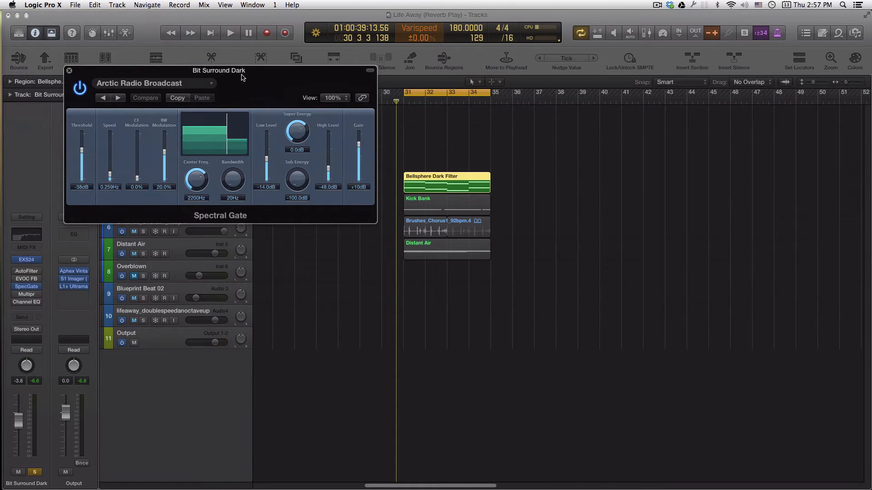
key("space")
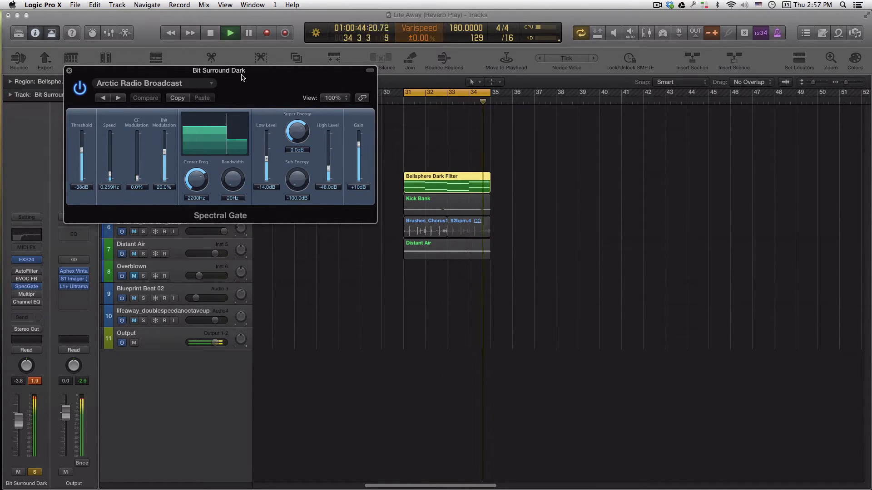
key("space")
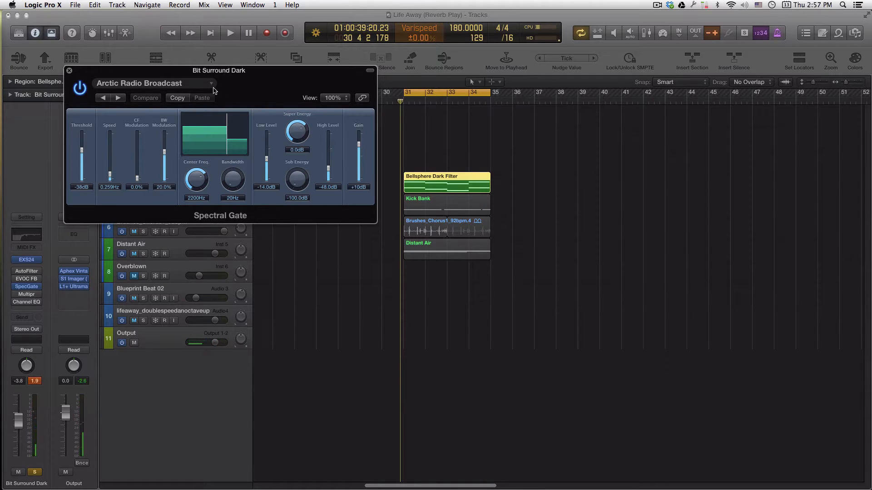
Look through the Spectral Gate's preset list without changing the preset, and close the plug-in.
left_click(211, 85)
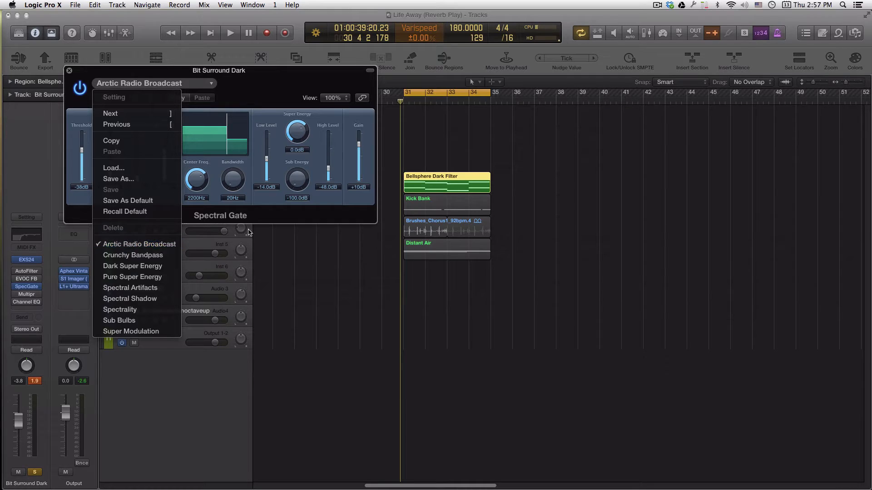
left_click(257, 84)
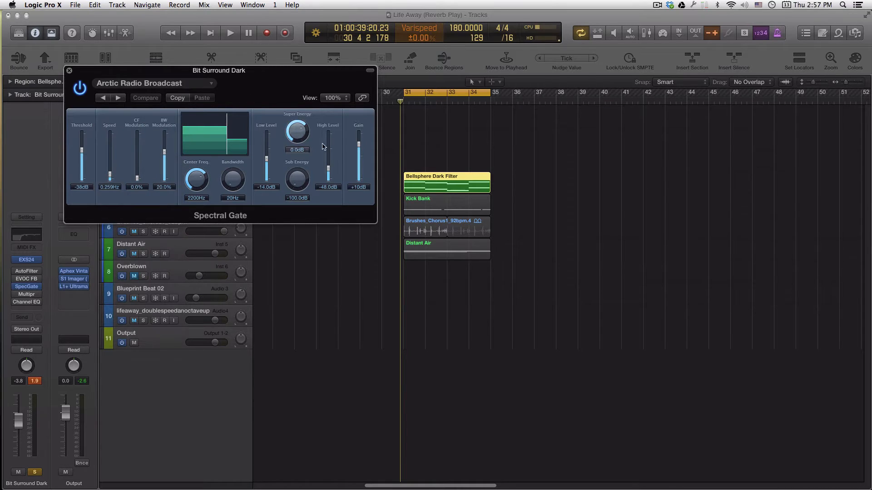
left_click(69, 70)
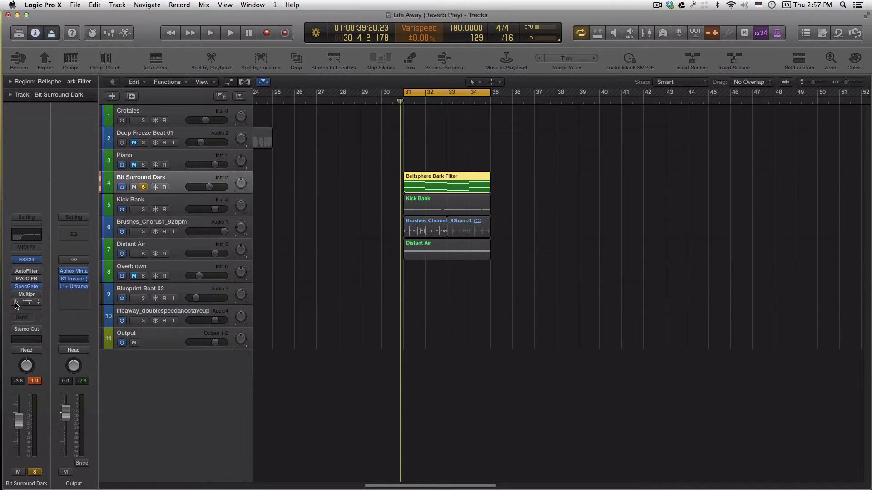
Play the soloed Bit Surround Dark loop with the Channel EQ switched back on after the Spectral Gate.
key("space")
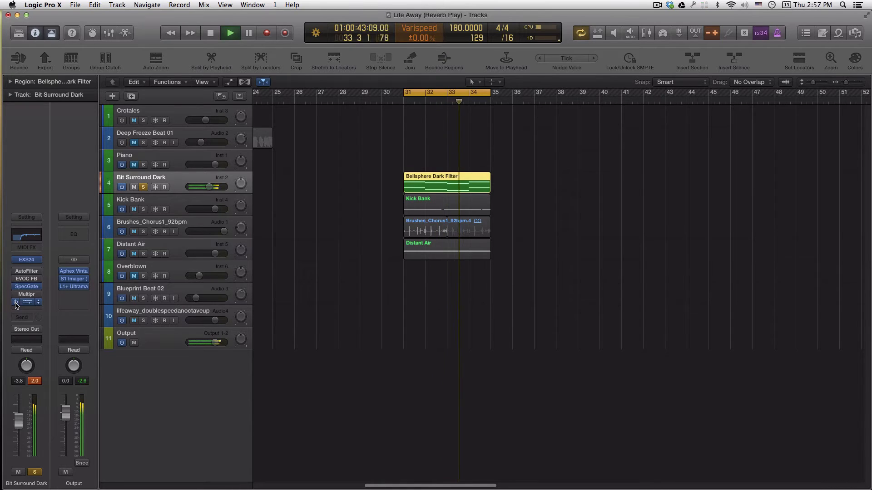
key("space")
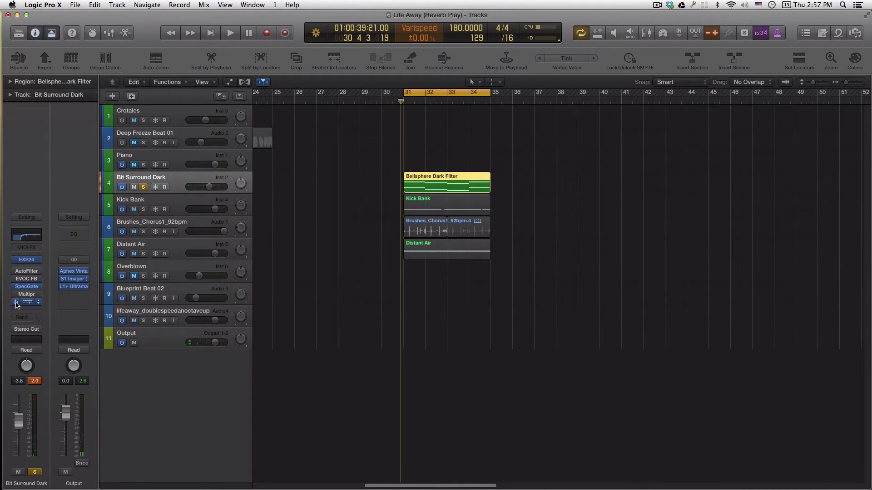
Compare the loop with the Fast Attack 4-Band Multipressor bypassed and active, leaving the Multipressor on.
left_click(20, 296)
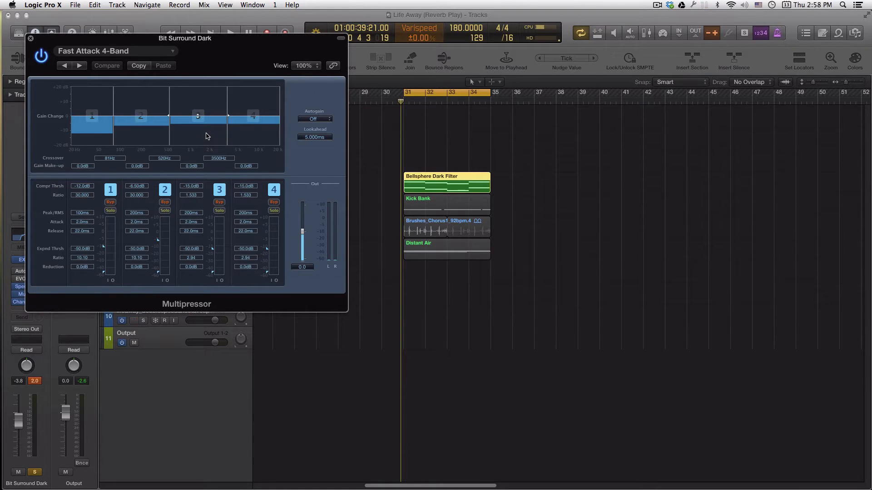
left_click(45, 54)
key("space")
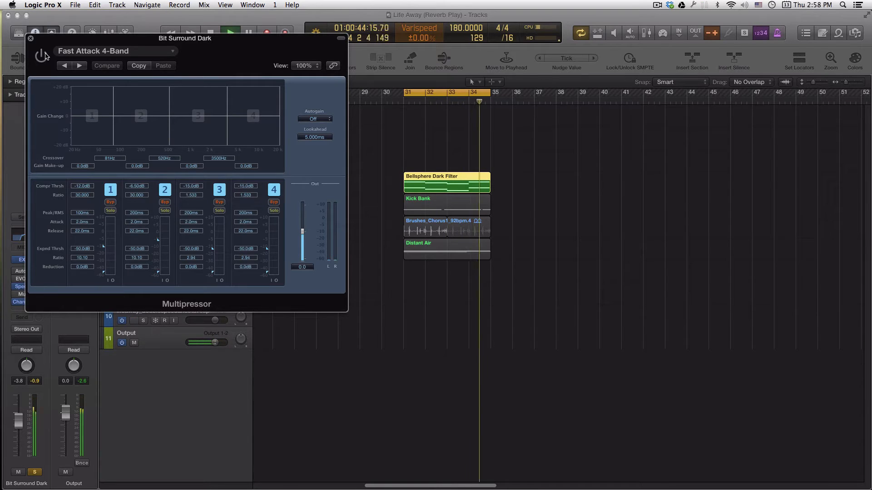
left_click(42, 56)
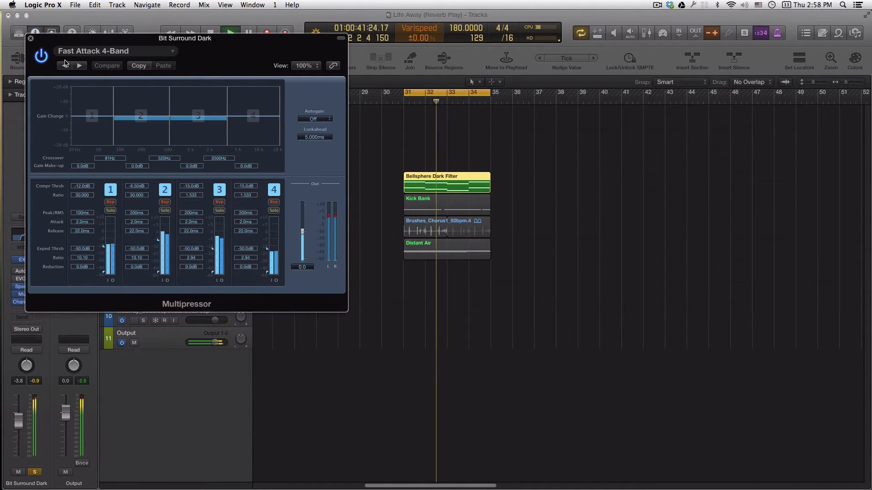
left_click(32, 39)
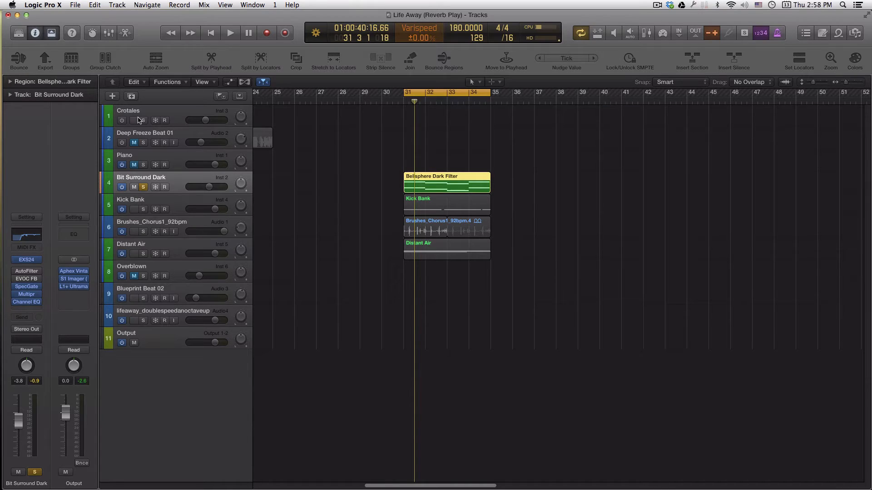
Solo the Kick Bank track as well and play it together with Bit Surround Dark.
left_click(143, 209)
key("space")
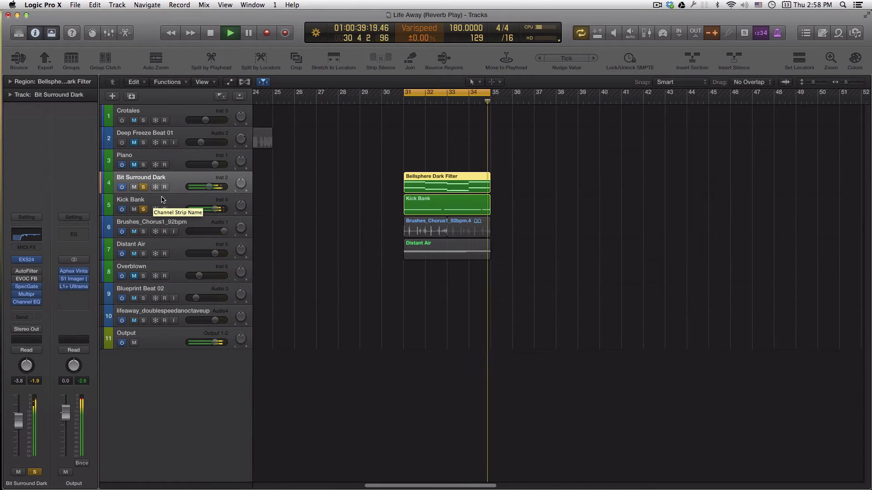
key("space")
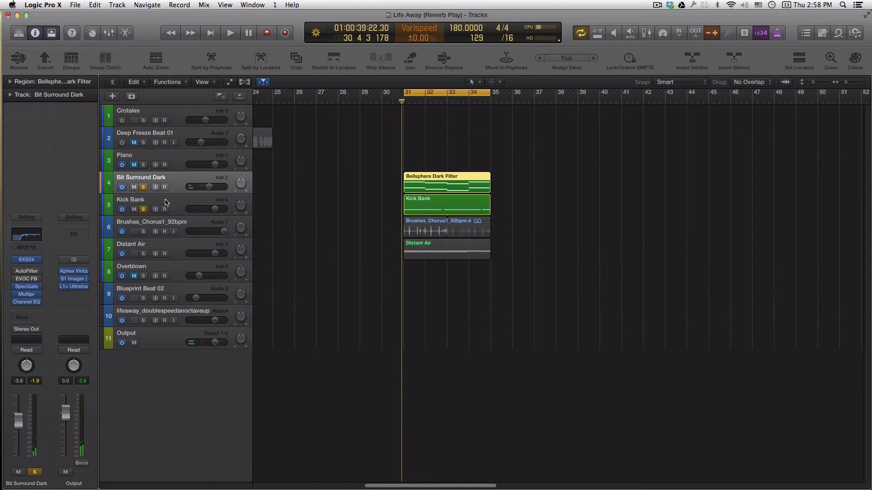
Select the Kick Bank track and examine its Channel EQ curve.
left_click(165, 203)
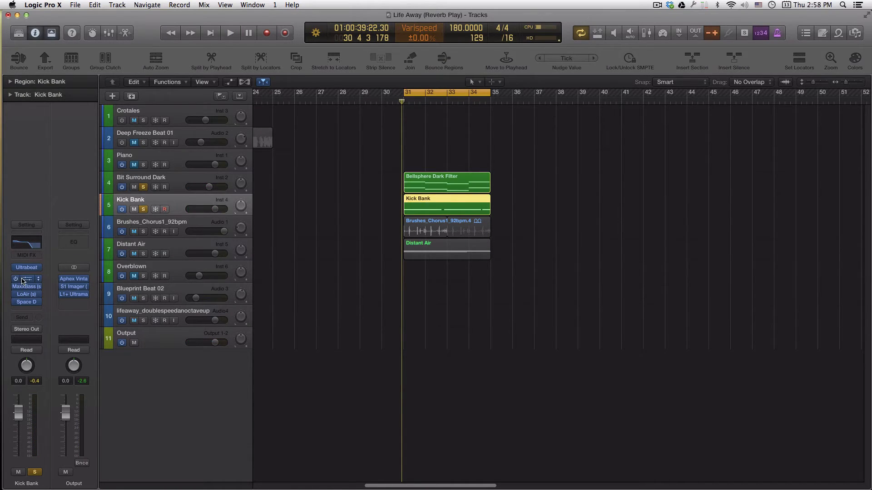
left_click(23, 280)
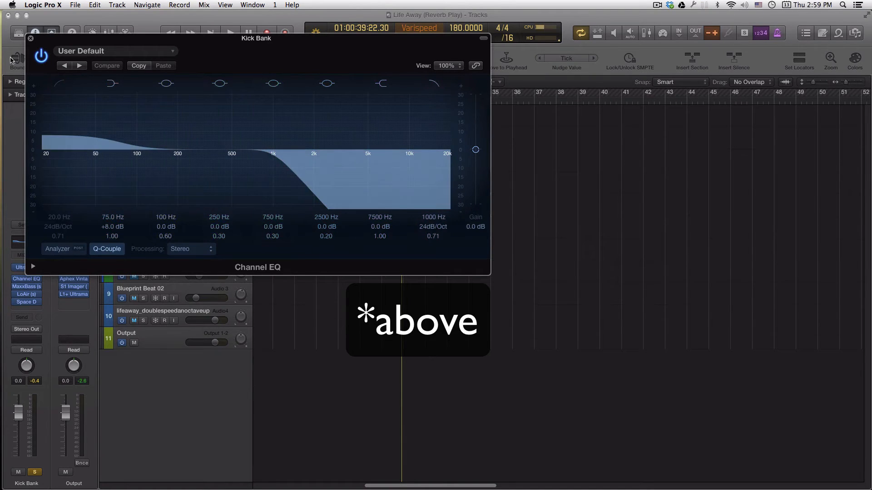
left_click(31, 38)
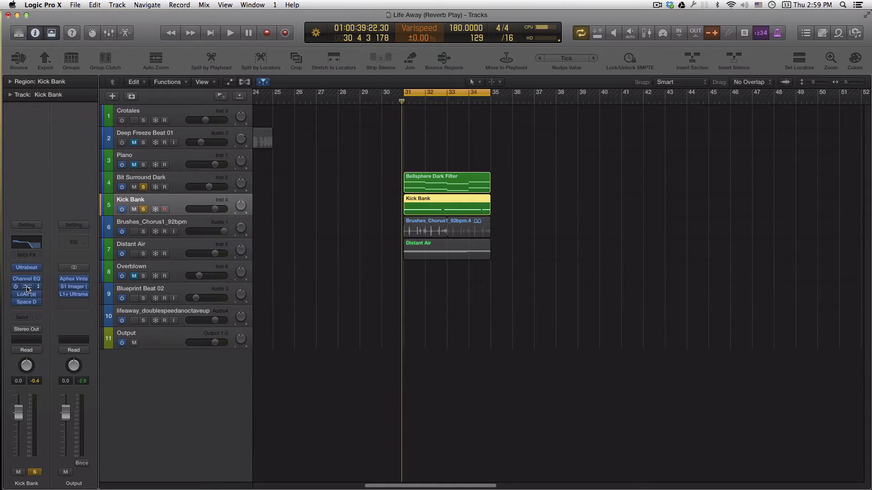
Examine the MaxxBass and LoAir plug-in settings on the Kick Bank track, and close both.
left_click(27, 287)
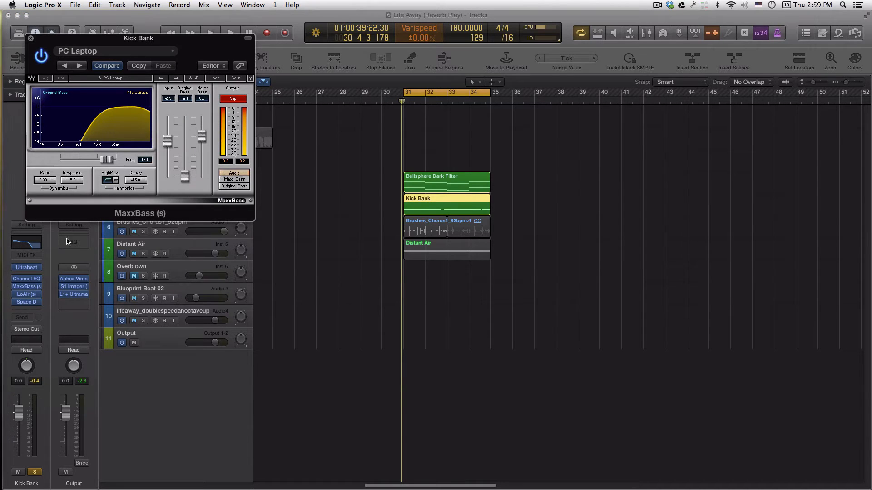
left_click(33, 294)
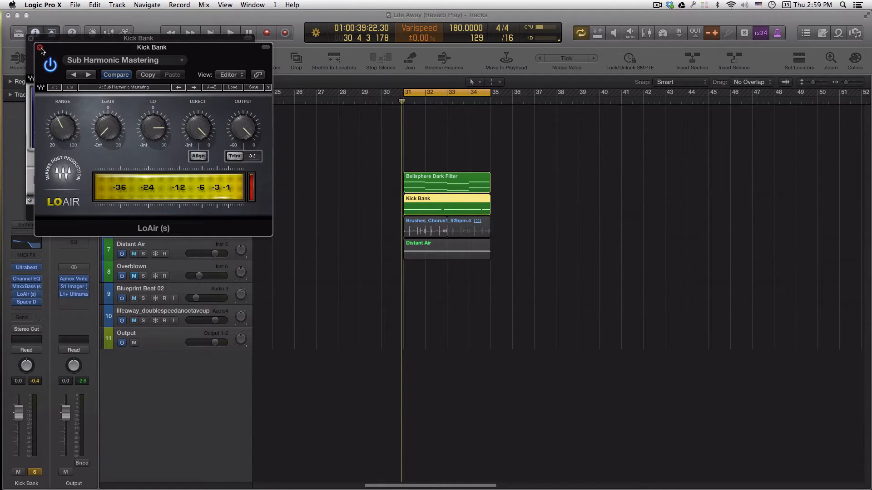
left_click(40, 48)
left_click(30, 40)
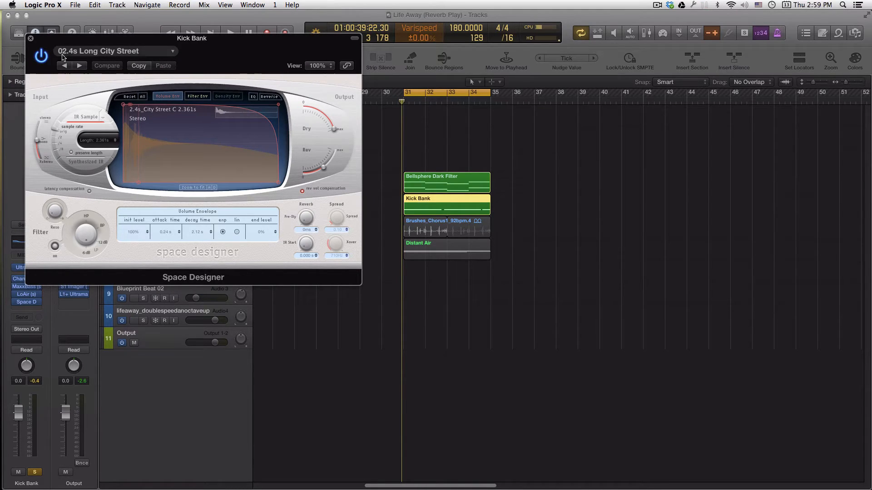
Look up where the Kick Bank track's Space Designer preset sits under Large Spaces, Outdoor Spaces, and close the plug-in.
left_click(143, 49)
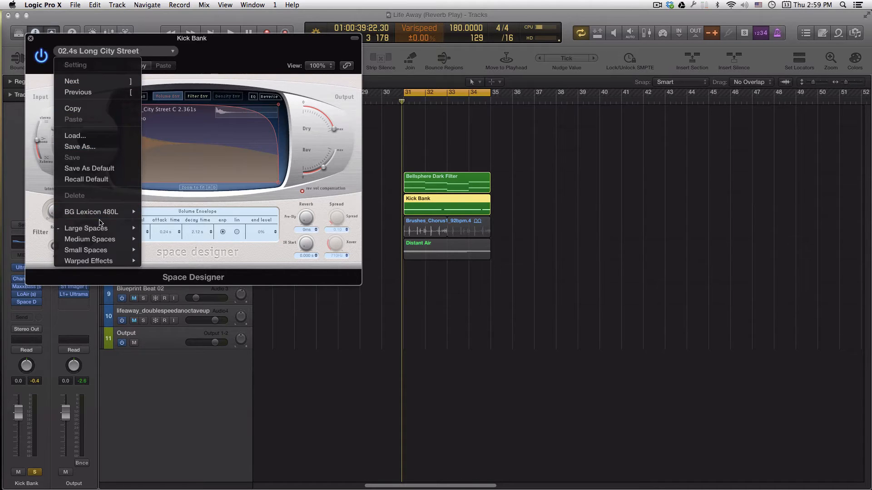
mouse_move(105, 233)
mouse_move(186, 283)
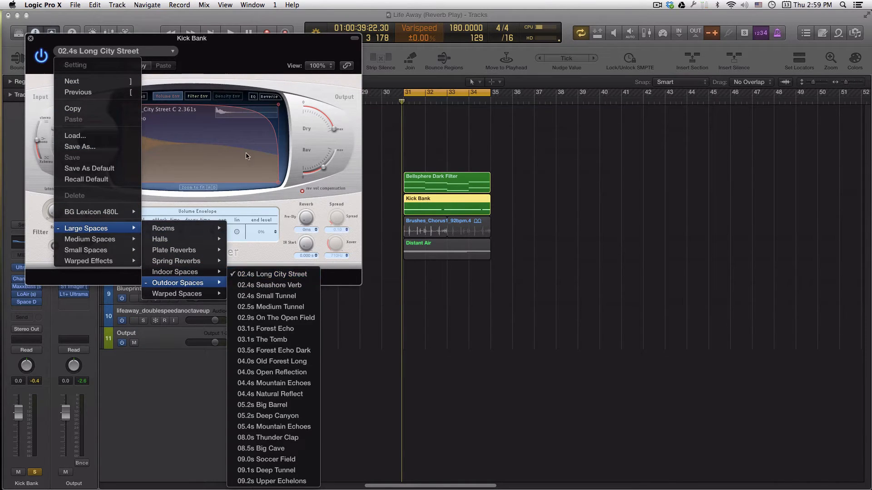
left_click(216, 56)
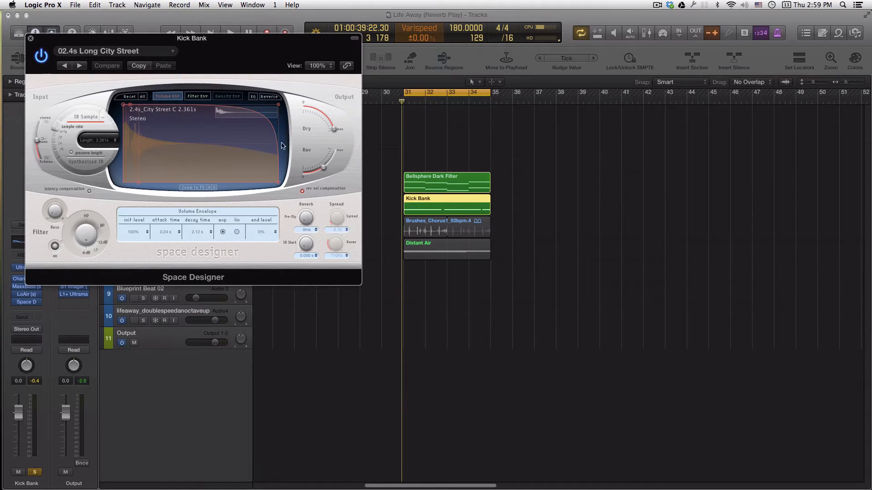
left_click(31, 39)
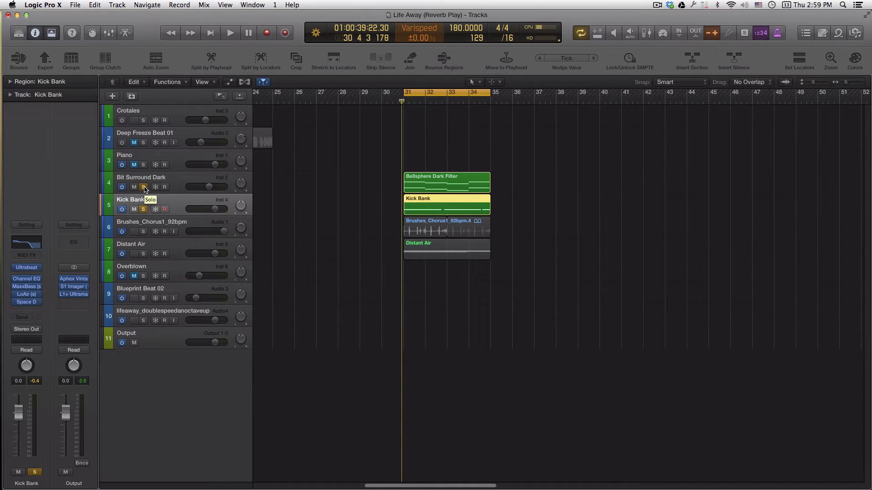
Unsolo Bit Surround Dark and Kick Bank, and solo and select the Brushes_Chorus1_92bpm track instead.
left_click(144, 187)
left_click(144, 209)
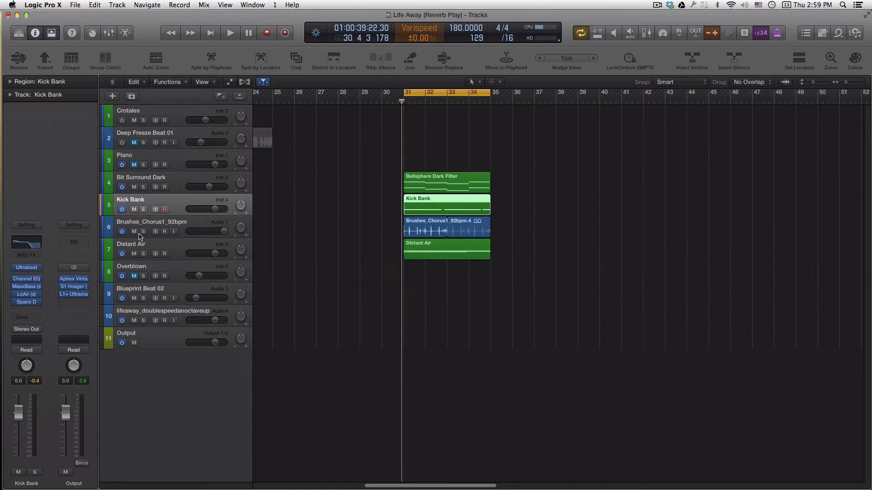
left_click(143, 232)
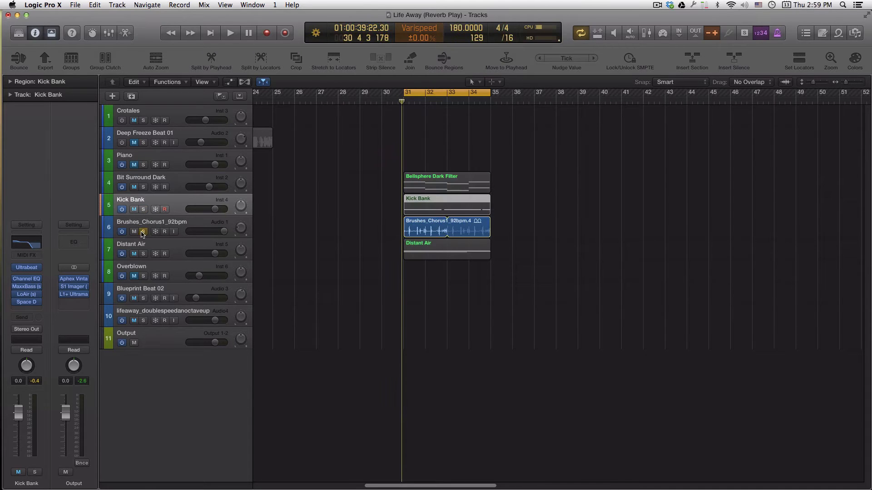
left_click(169, 223)
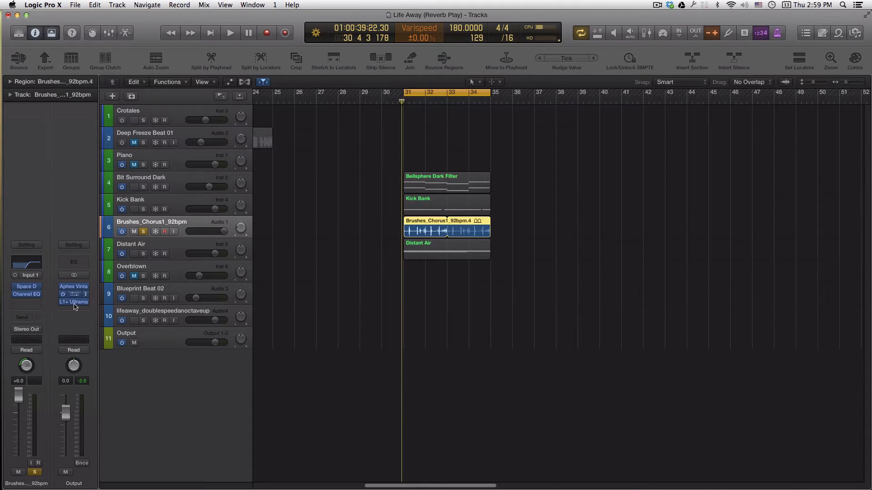
Bypass Space Designer and Channel EQ on the Brushes_Chorus1_92bpm track and play the dry loop.
left_click(15, 287)
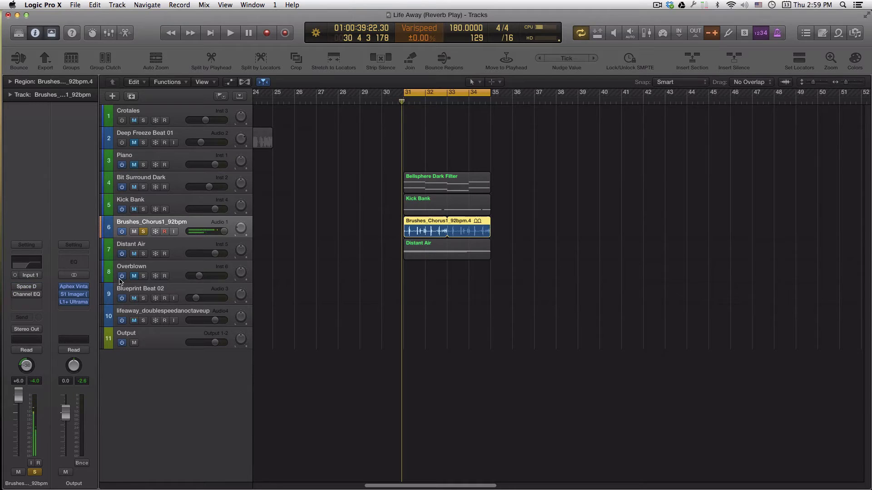
key("space")
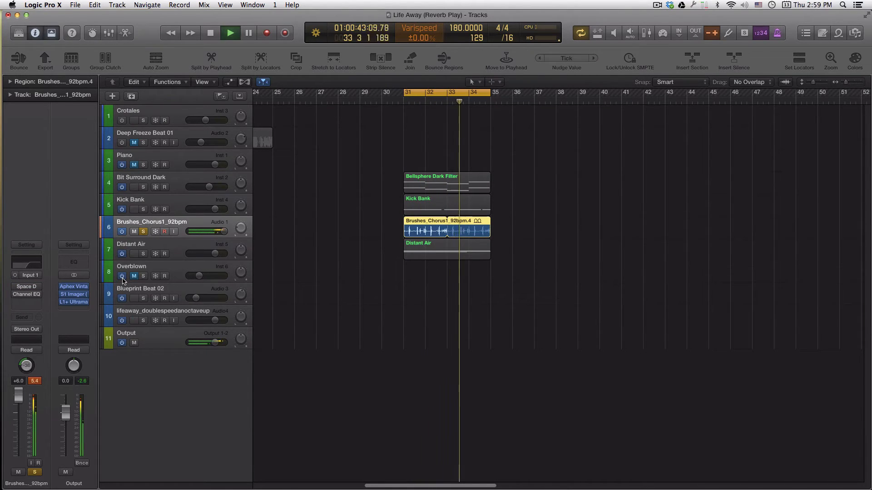
key("space")
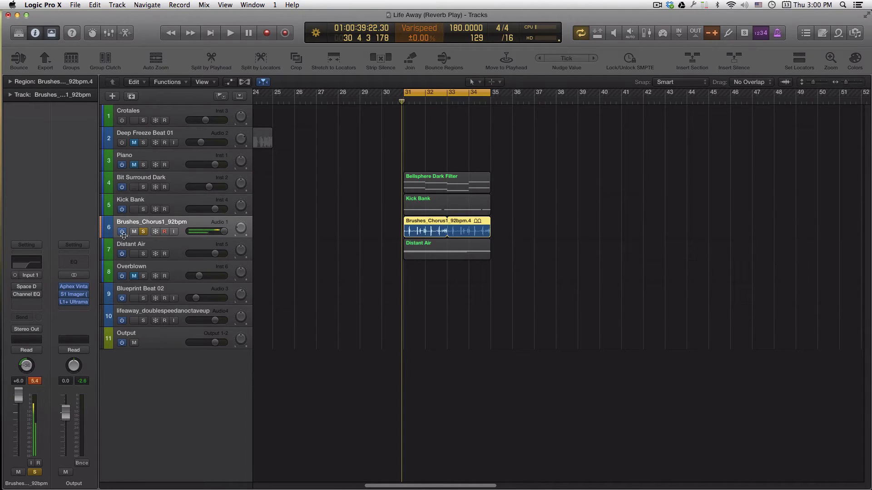
Reactivate Space Designer on the Brushes track with the Muted Bells preset from Warped Effects, Drum Transformers, and play the loop through it.
mouse_move(34, 287)
left_click(26, 287)
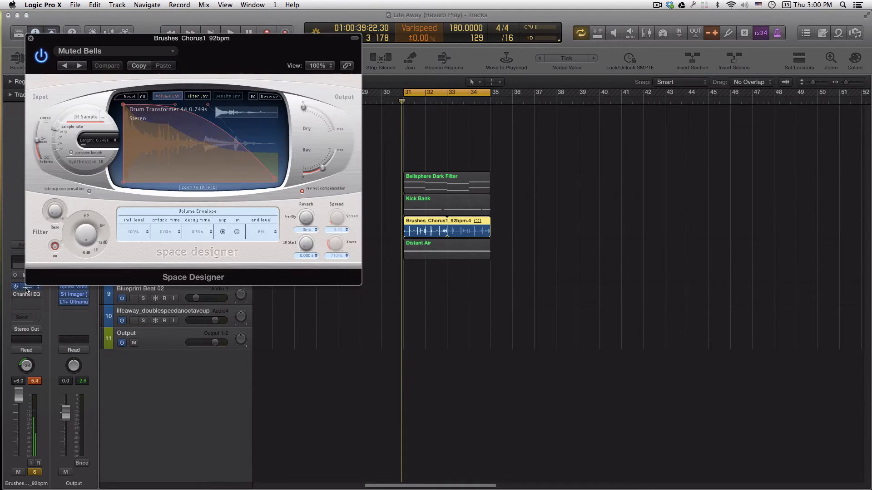
left_click(128, 52)
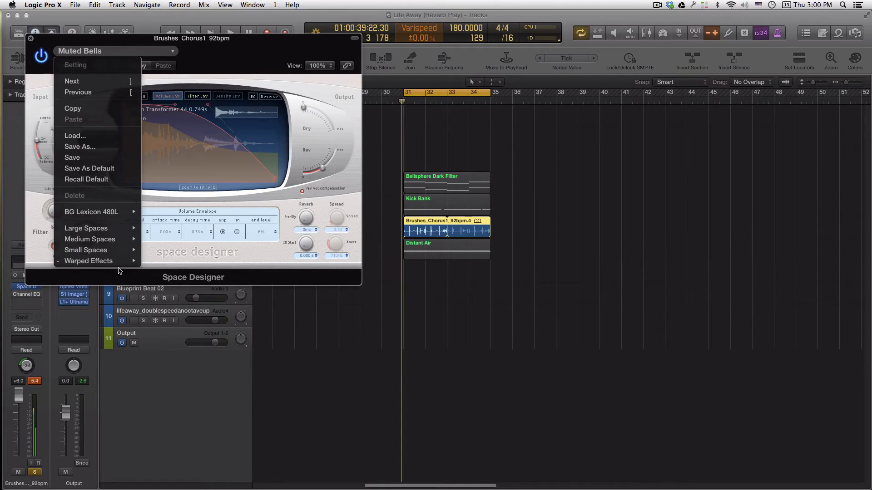
mouse_move(119, 261)
mouse_move(209, 295)
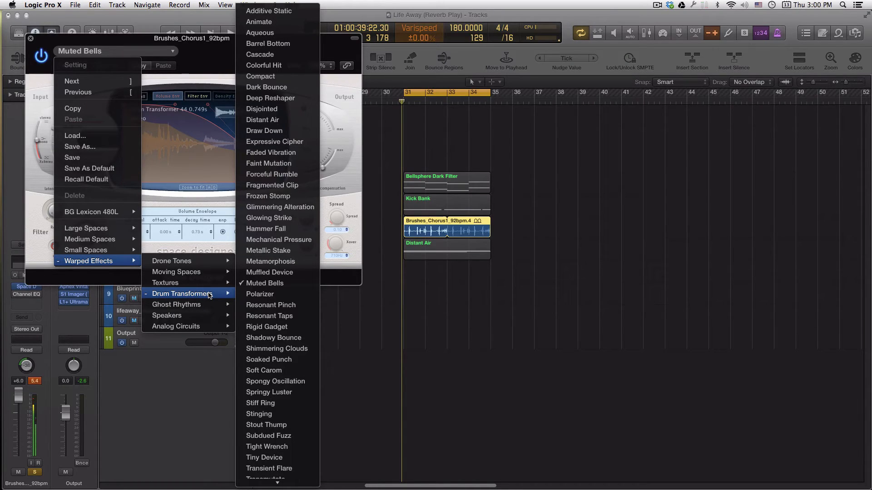
scroll(284, 389, "down", 3)
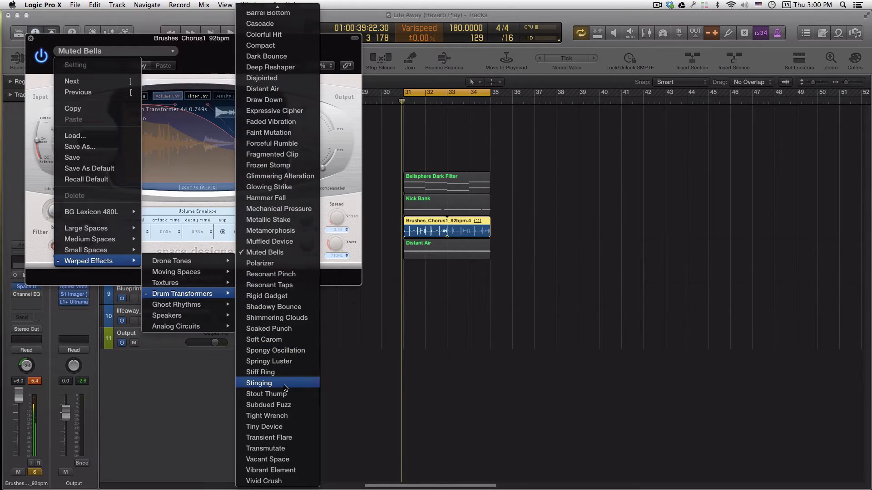
scroll(285, 388, "up", 3)
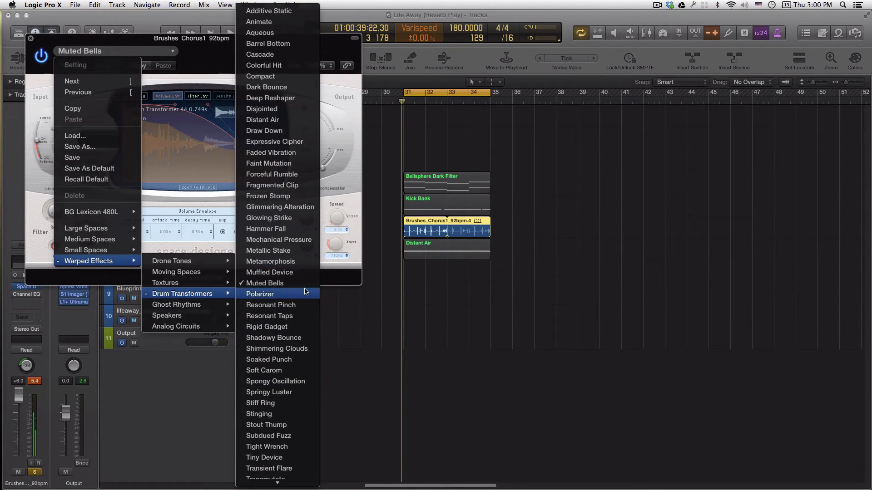
left_click(286, 284)
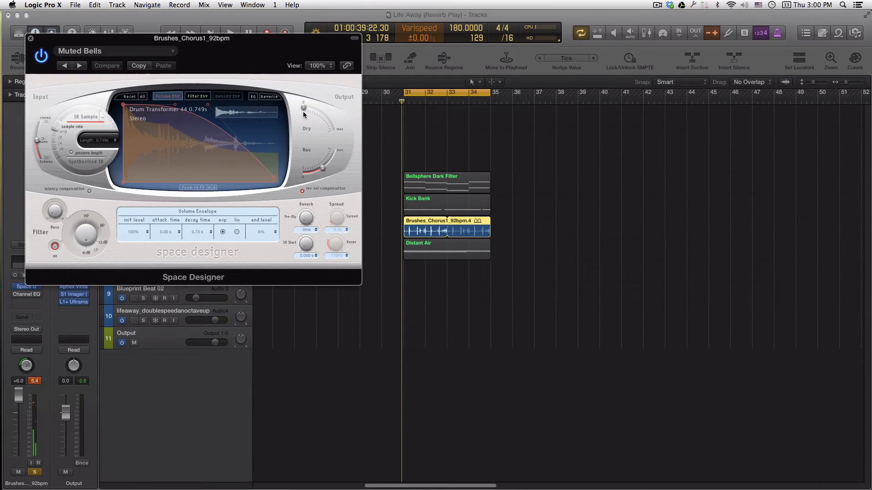
left_click(31, 38)
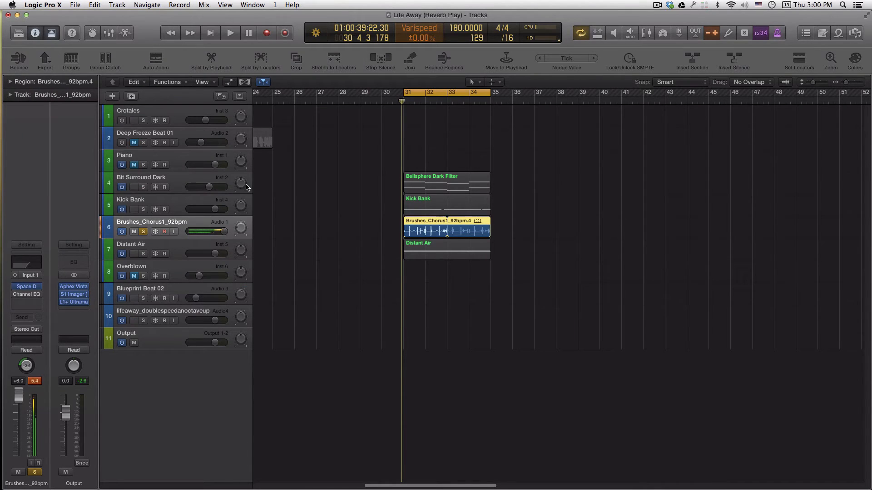
key("space")
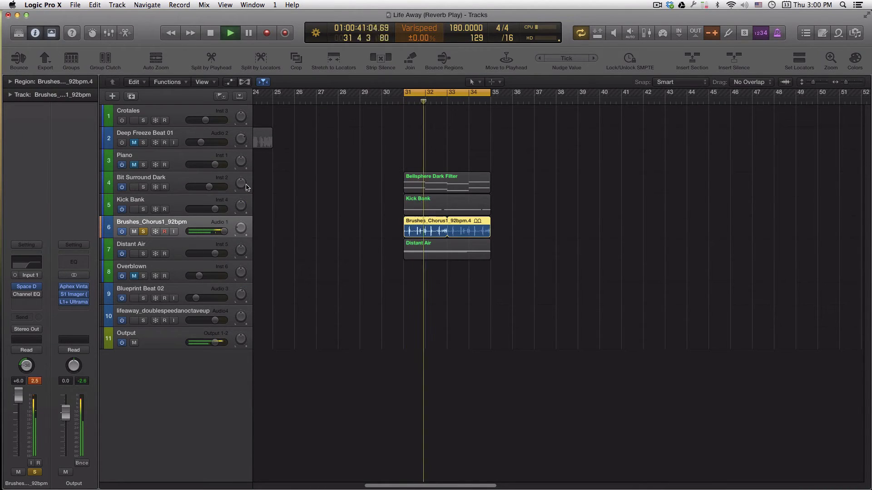
key("space")
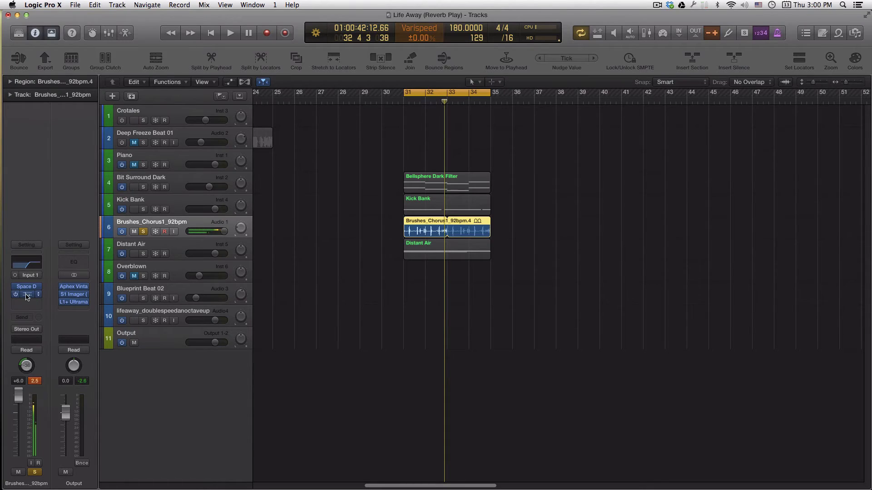
Reactivate the Brushes track's Channel EQ, examine its low cut, close it and play the loop with both plug-ins on.
left_click(26, 295)
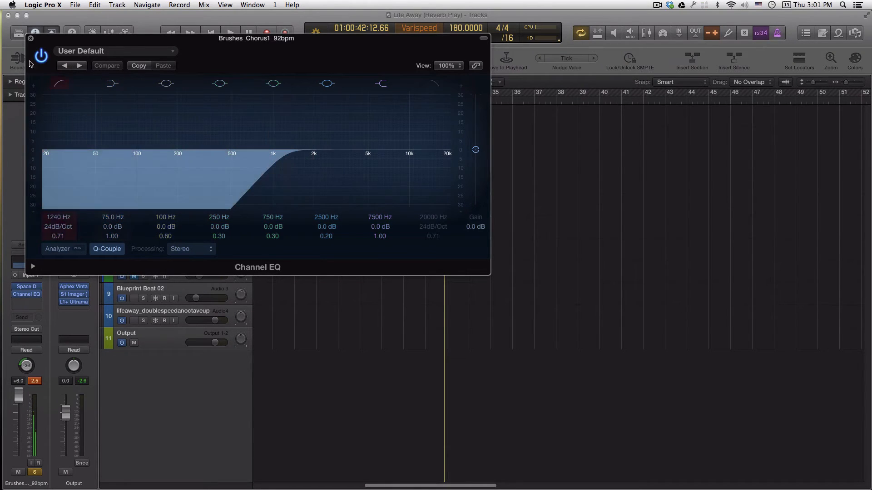
left_click(31, 38)
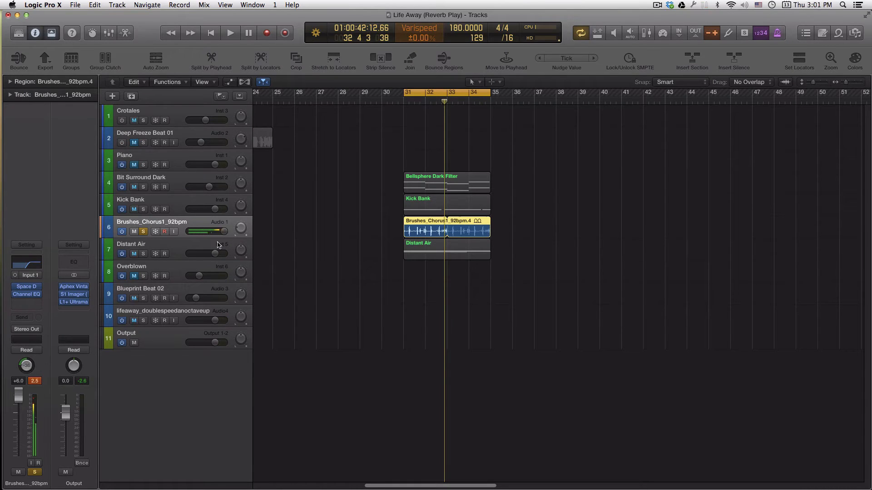
key("space")
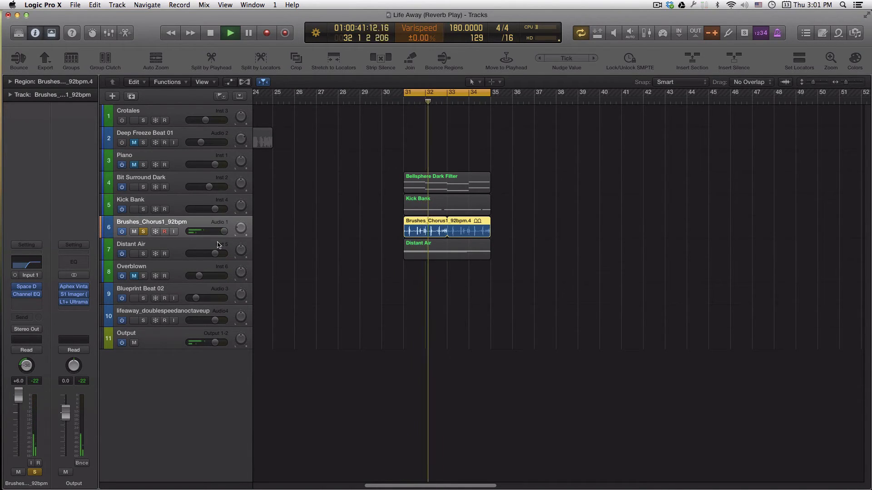
key("space")
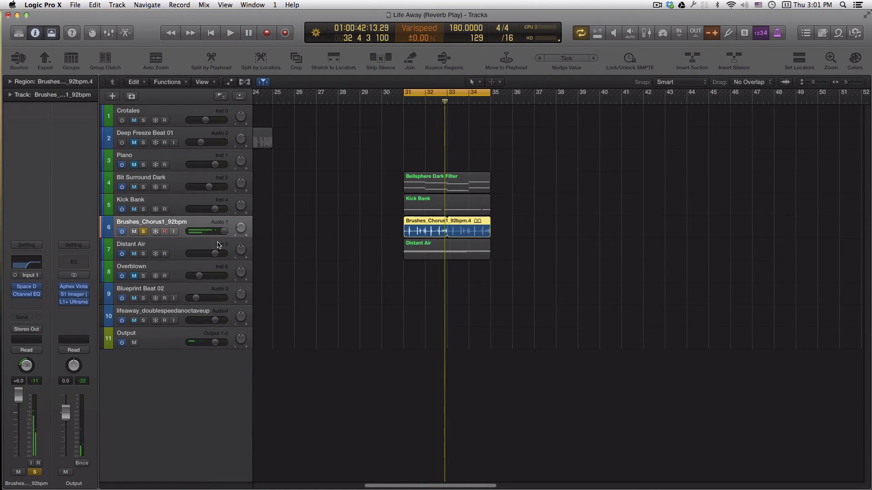
Unsolo the Brushes_Chorus1_92bpm track, and solo and select the Distant Air track.
left_click(145, 233)
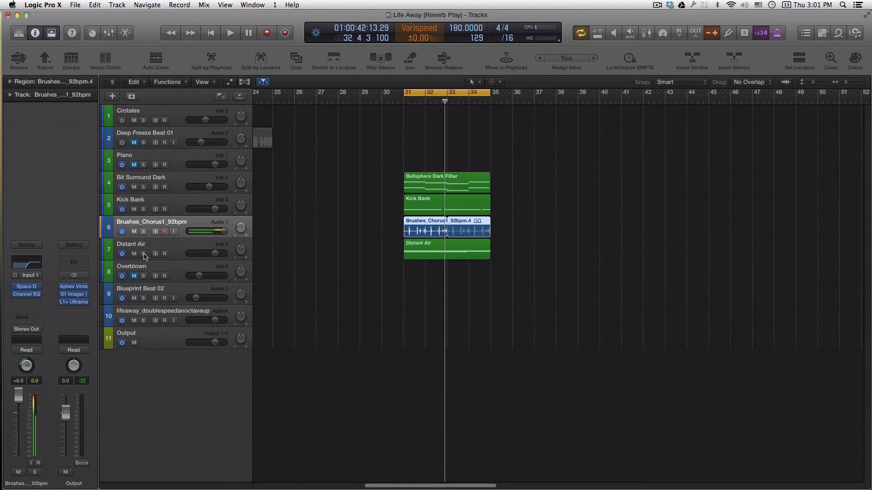
left_click(144, 255)
left_click(175, 248)
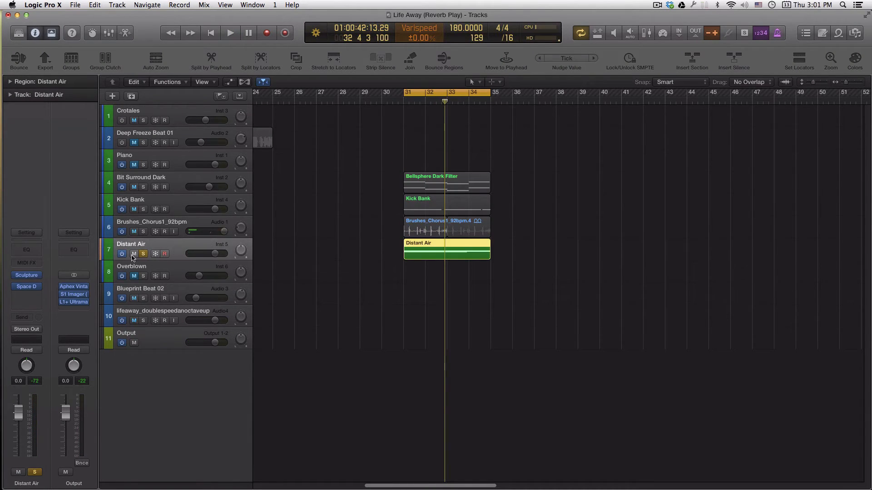
Open the Sculpture instrument on Distant Air, move its window clear of the plug-in slots and start playback.
left_click(33, 275)
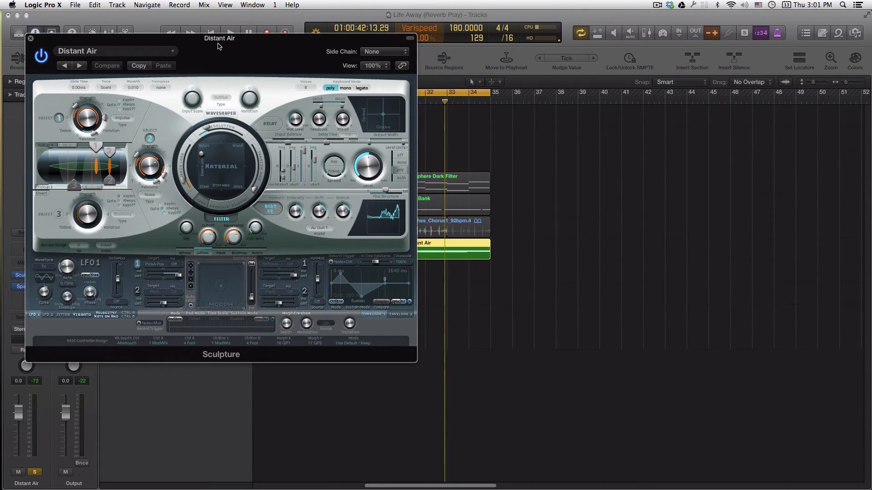
left_click_drag(218, 46, 246, 67)
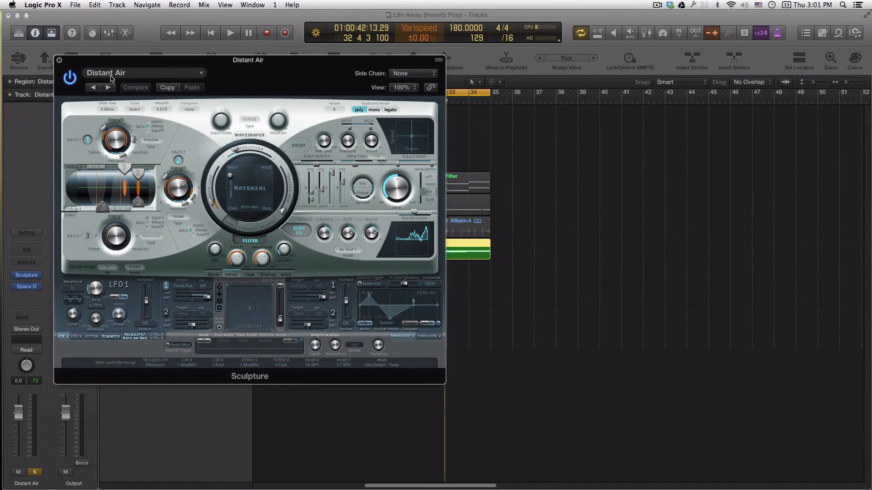
mouse_move(19, 288)
key("space")
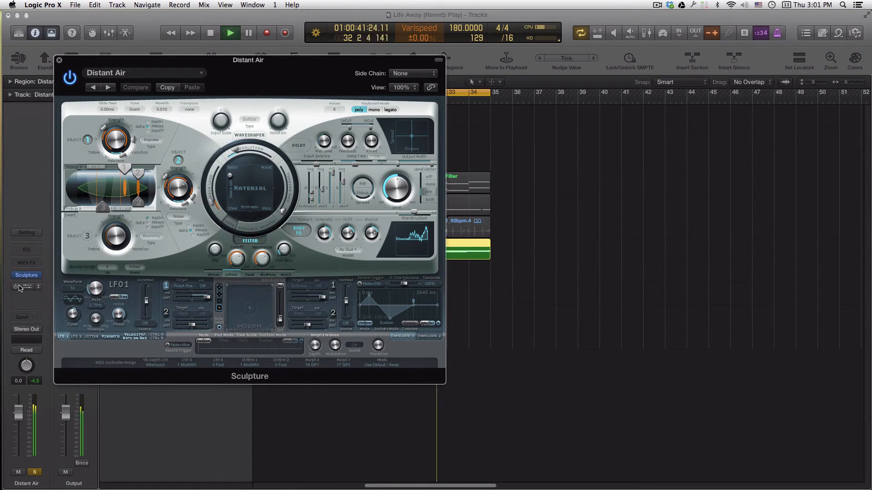
Open Space Designer on the Distant Air track with the plug-in active, move its window aside and close Sculpture.
left_click(18, 287)
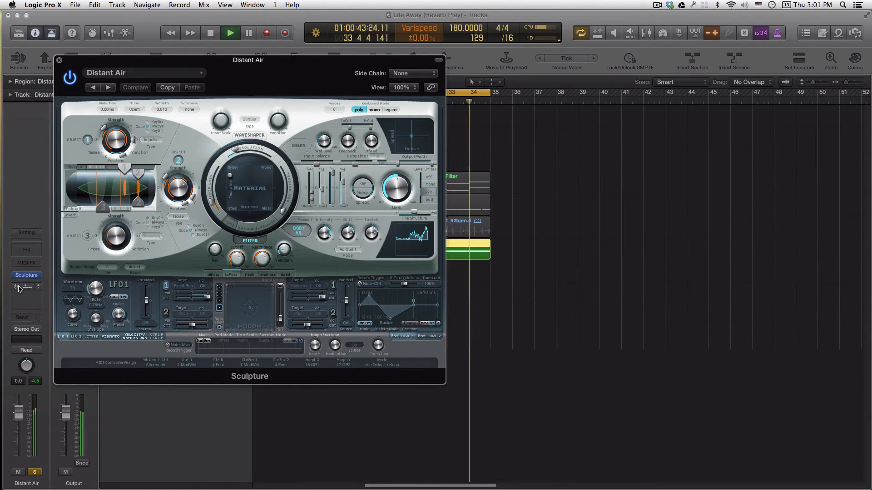
left_click(23, 287)
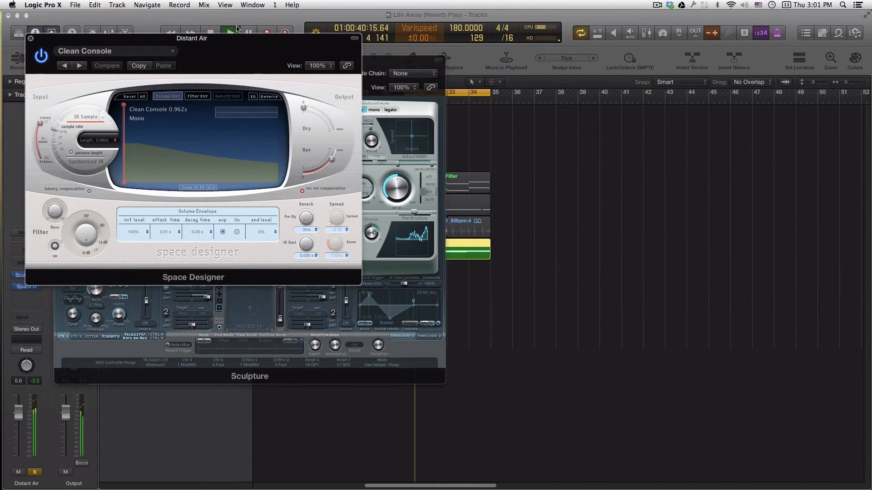
mouse_move(223, 46)
left_mouse_down()
mouse_move(354, 140)
mouse_move(404, 160)
left_mouse_up()
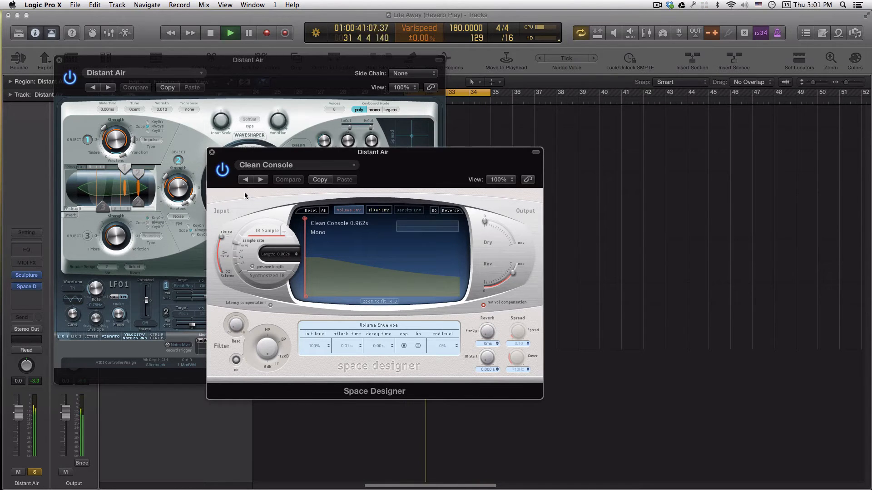
left_click(83, 64)
left_click(59, 60)
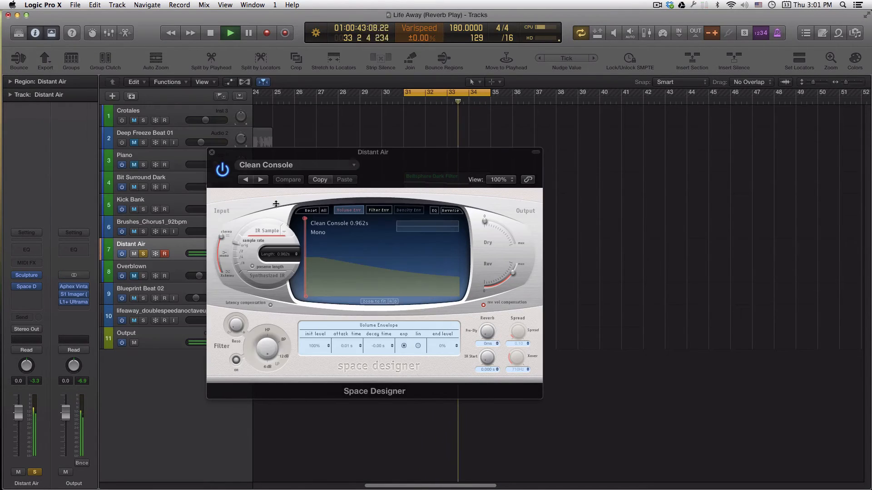
Compare Distant Air with Space Designer bypassed and active, leave it on, close its window and stop playback.
left_click(221, 170)
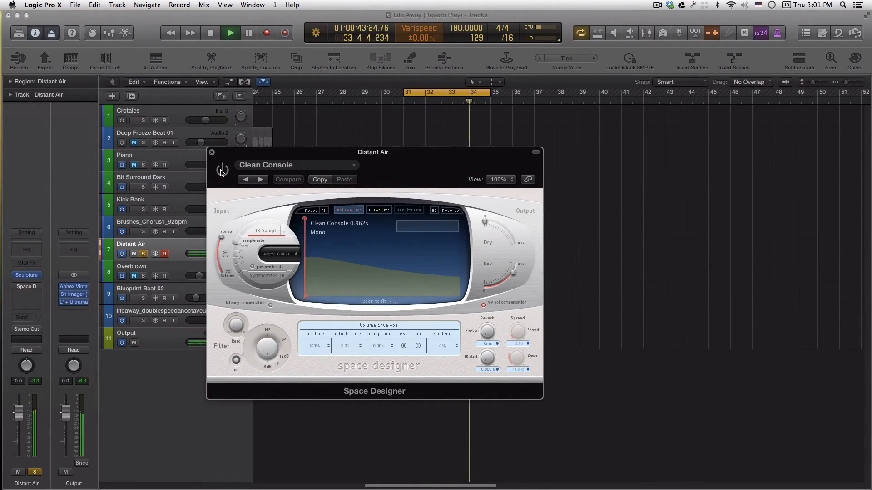
left_click(221, 171)
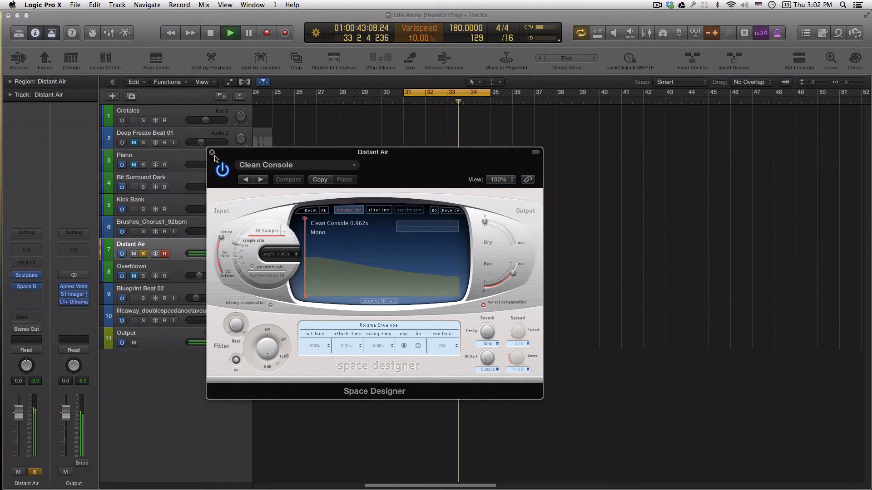
left_click(212, 153)
key("space")
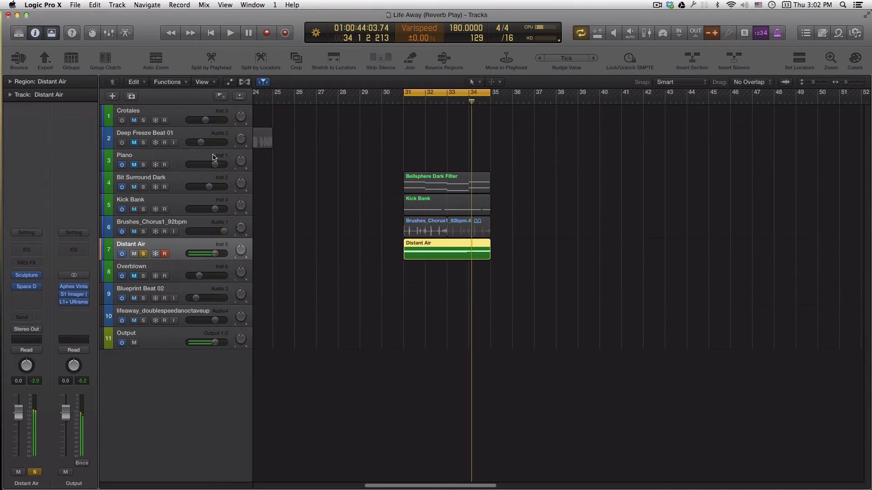
Unsolo the Distant Air track, play the full four-bar loop with every part and stop playback.
left_click(143, 254)
key("space")
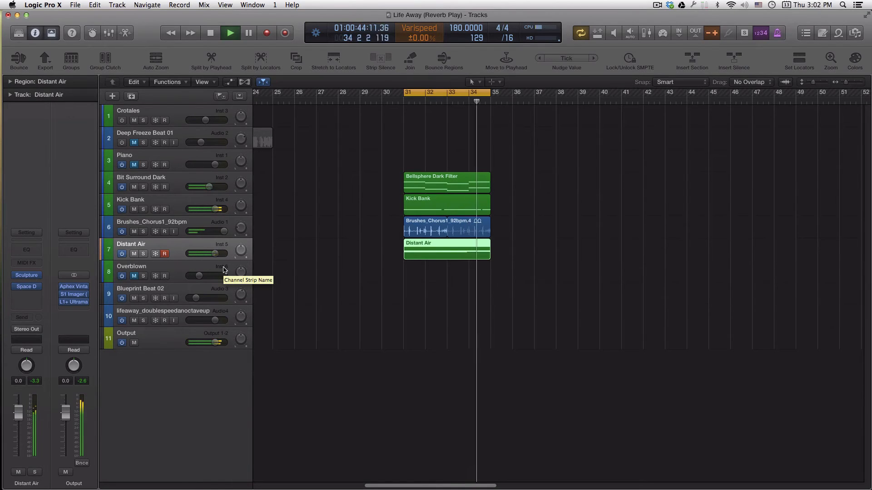
key("space")
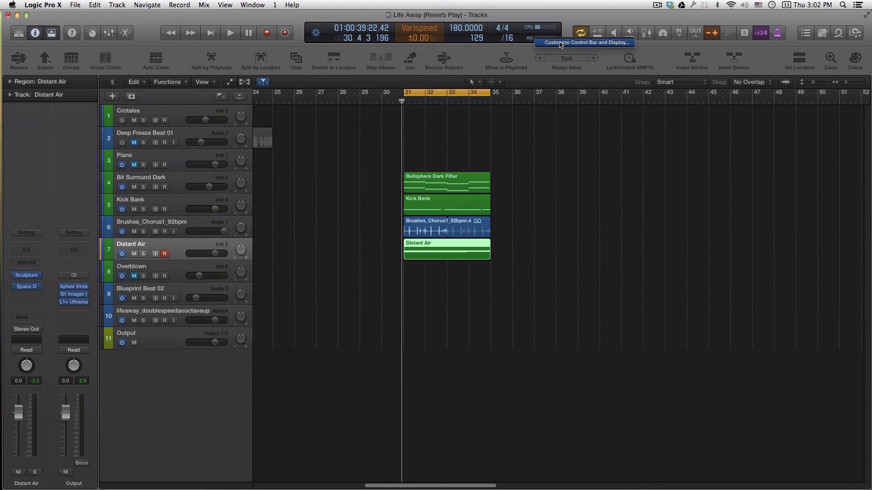
Check the LCD options in the control bar customization, keeping the Custom display with Varispeed enabled.
left_click(562, 44)
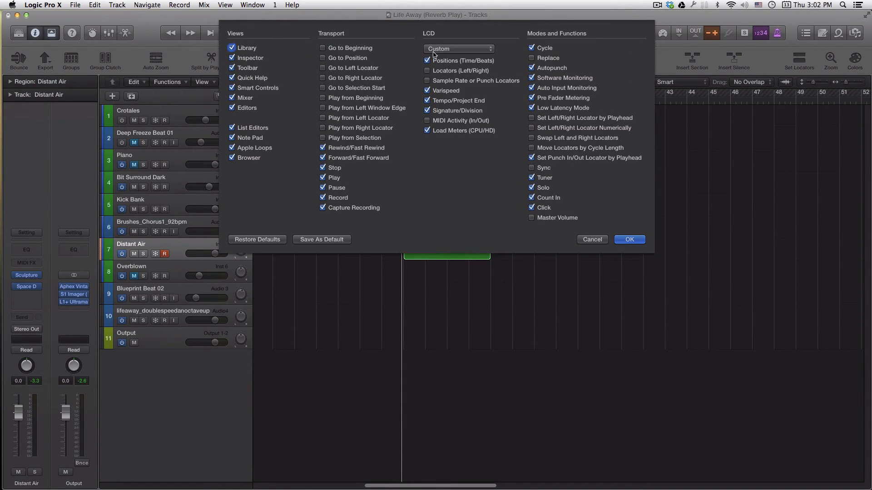
left_click(461, 54)
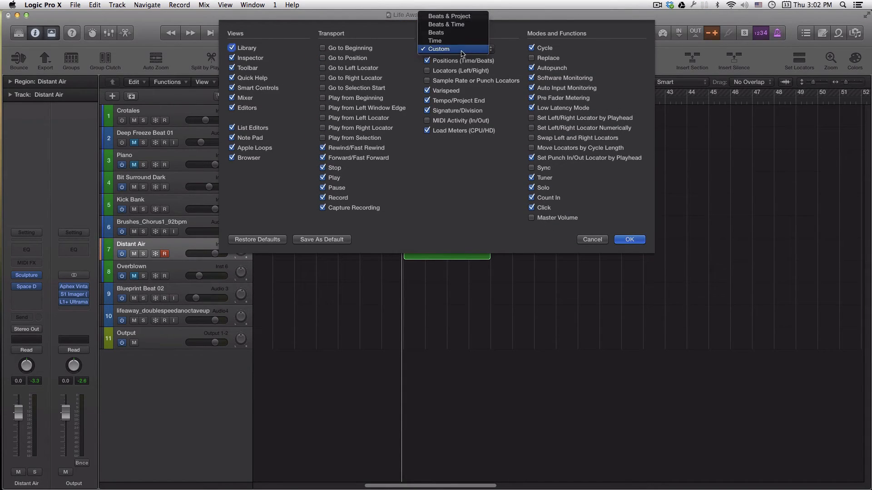
left_click(500, 55)
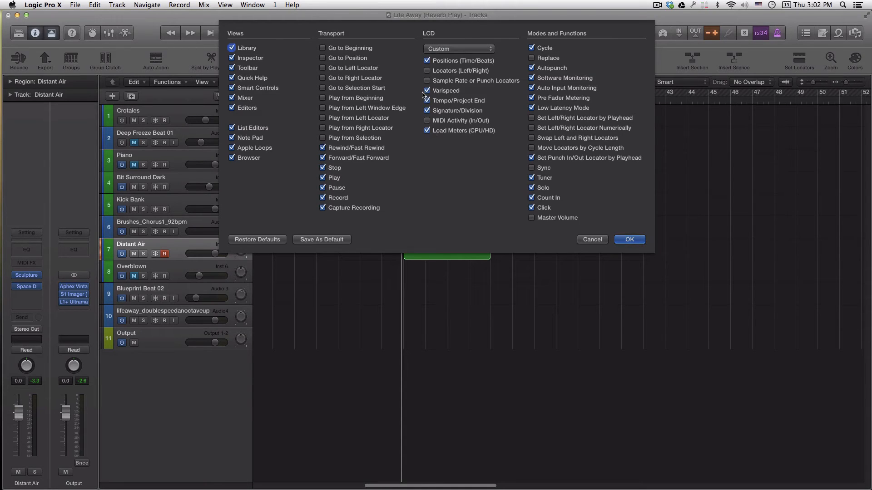
left_click(629, 239)
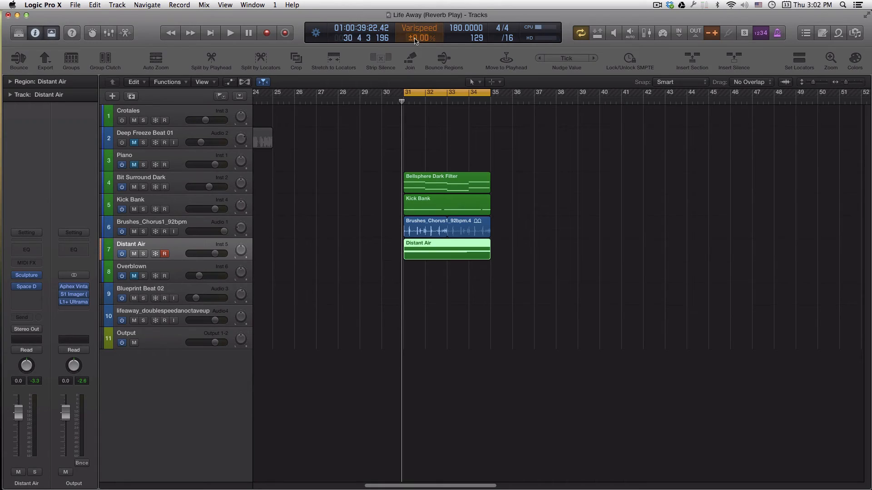
Raise the Varispeed deviation to +100%, audition the loop at that speed and stop playback.
left_click_drag(415, 41, 415, 45)
left_click_drag(418, 38, 422, 3)
key("space")
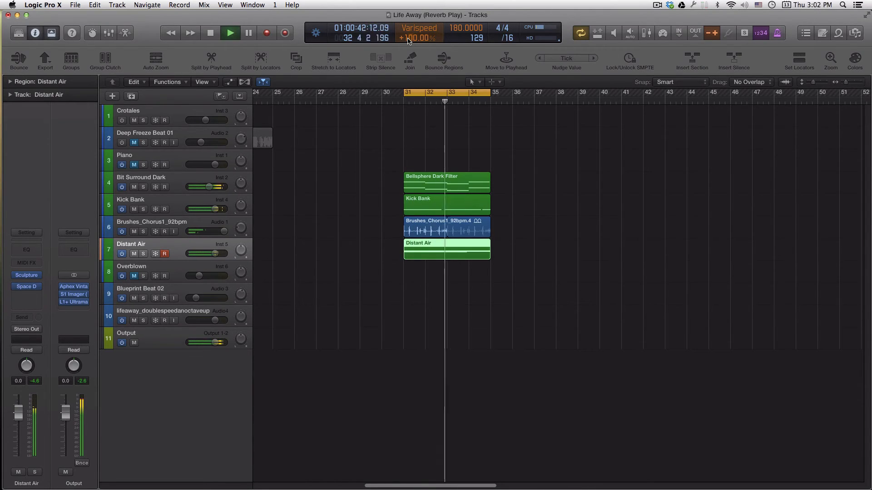
key("space")
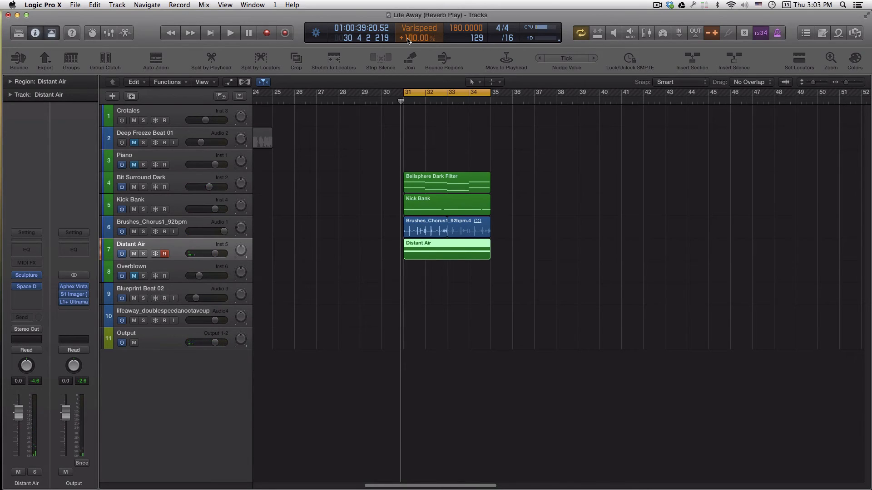
Lower the Varispeed deviation to -50% and play the loop at half speed.
left_click_drag(407, 38, 407, 42)
left_click_drag(415, 40, 420, 132)
left_click_drag(424, 180, 424, 181)
key("space")
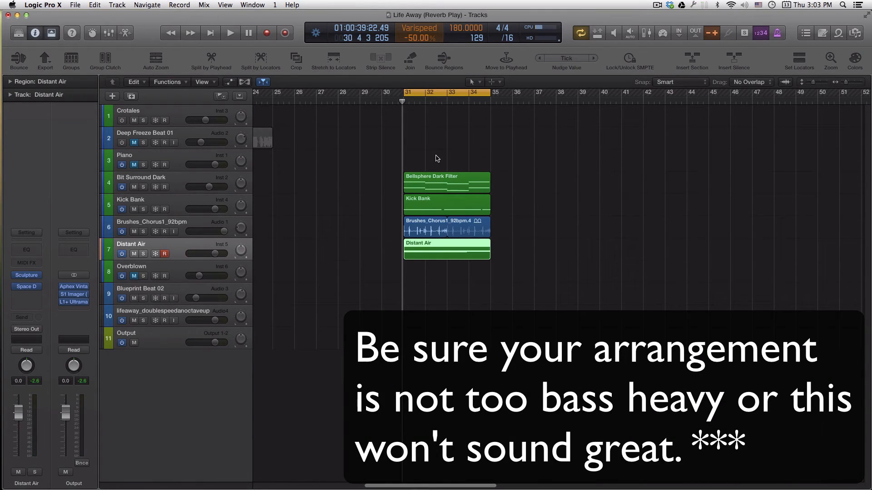
Select and solo the Brushes_Chorus1_92bpm track and audition it alone at half speed.
left_click(182, 224)
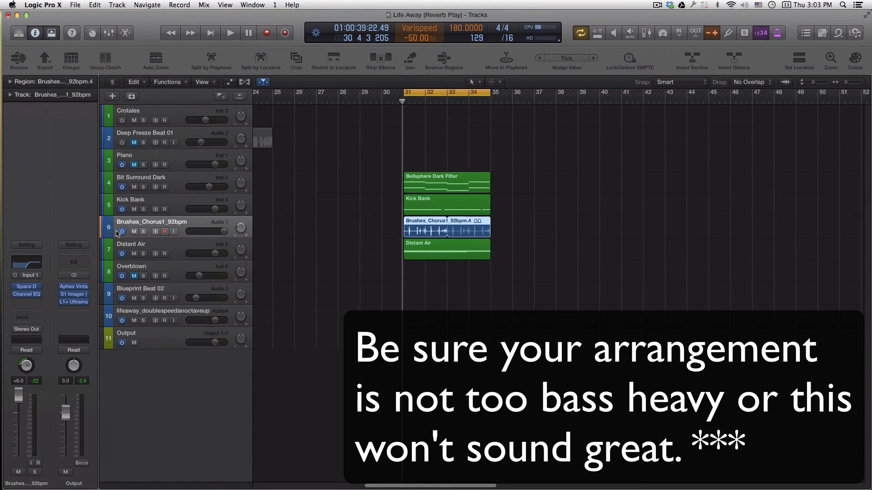
left_click(143, 232)
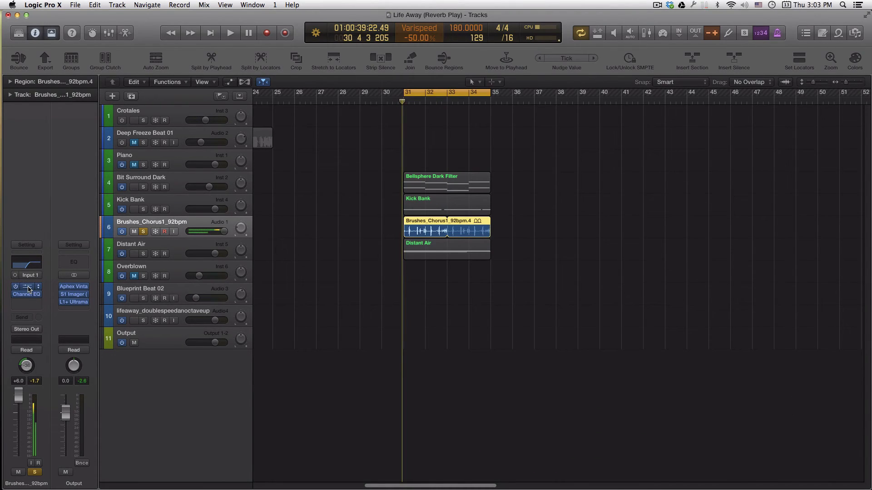
key("space")
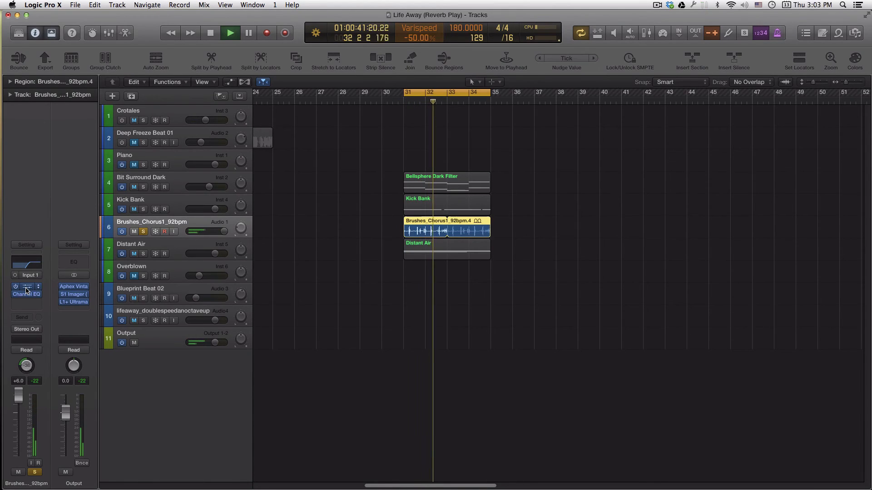
key("space")
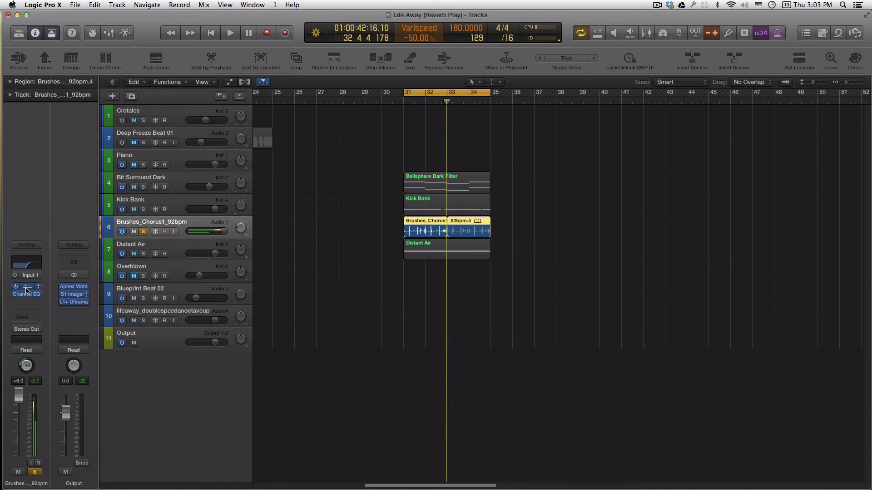
Unsolo the Brushes_Chorus1_92bpm track, play all parts together at half speed and stop playback.
left_click(143, 232)
key("space")
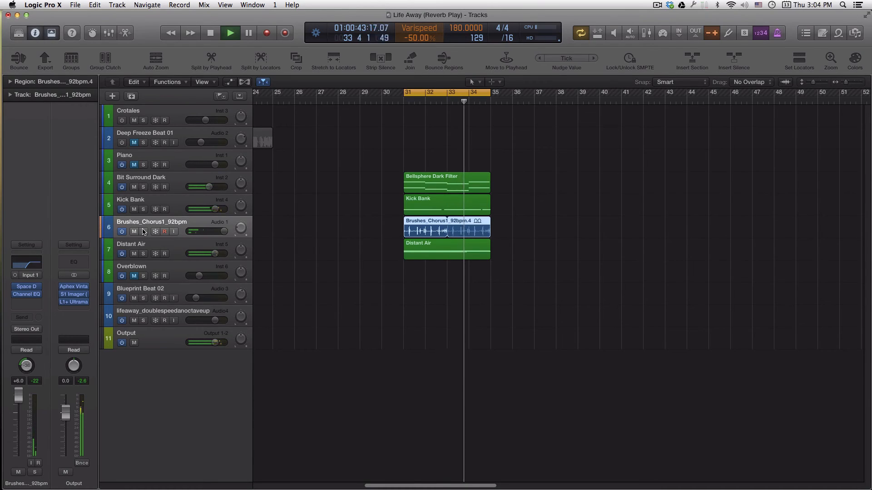
key("space")
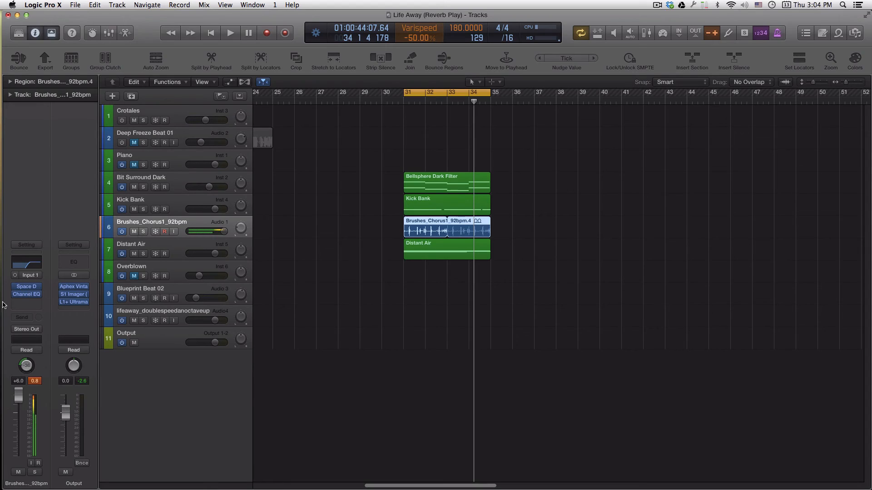
Open Space Designer on the Brushes_Chorus1_92bpm track, browse its BG Lexicon 480L presets without choosing one and close the plug-in.
left_click(27, 290)
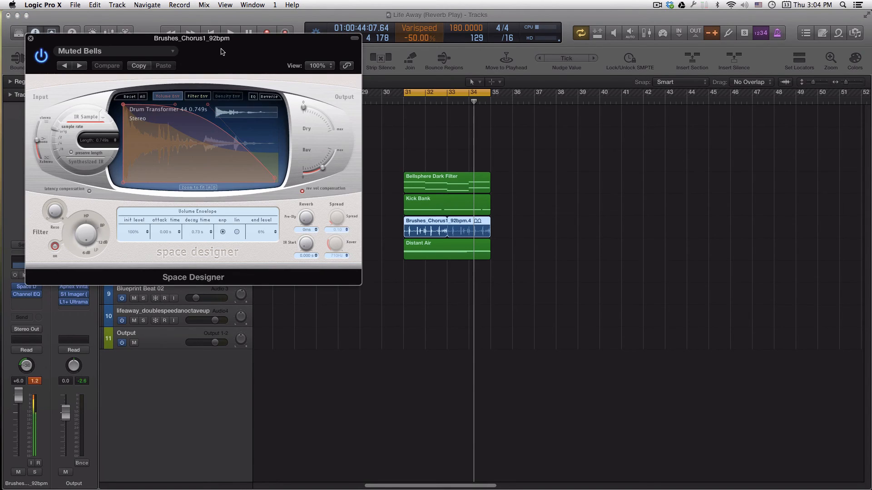
left_click_drag(221, 52, 452, 178)
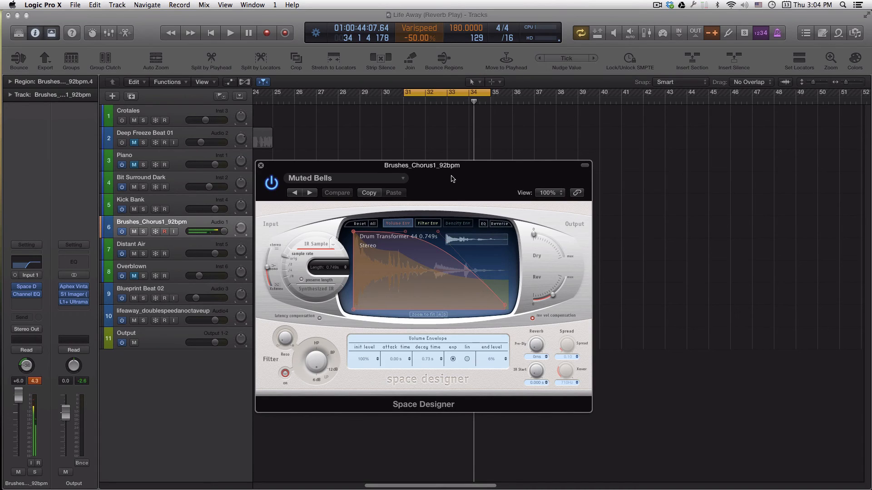
left_click(342, 182)
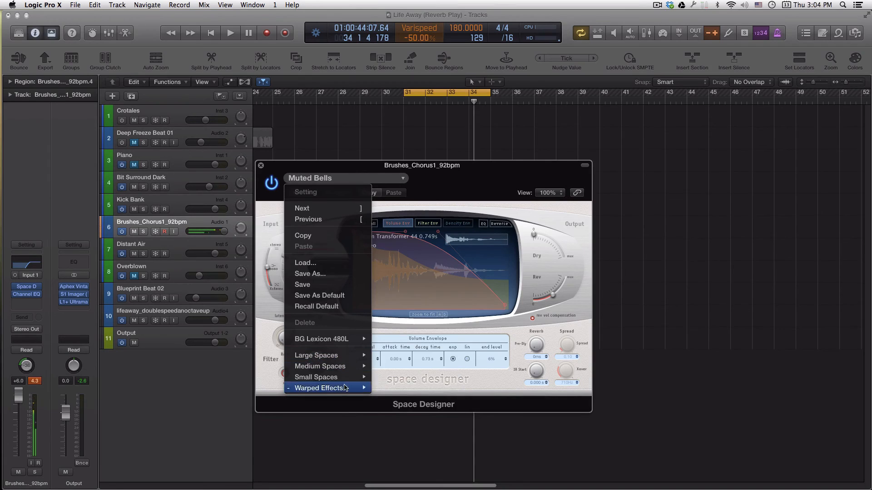
mouse_move(342, 341)
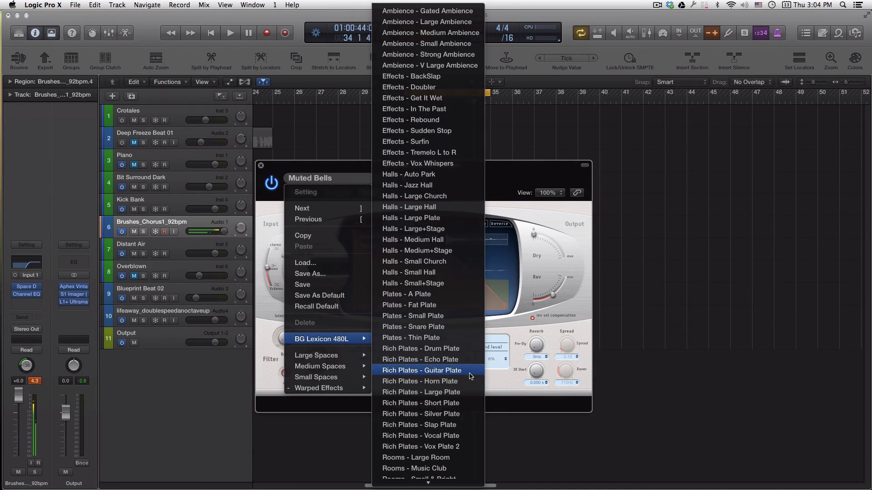
scroll(470, 376, "down", 5)
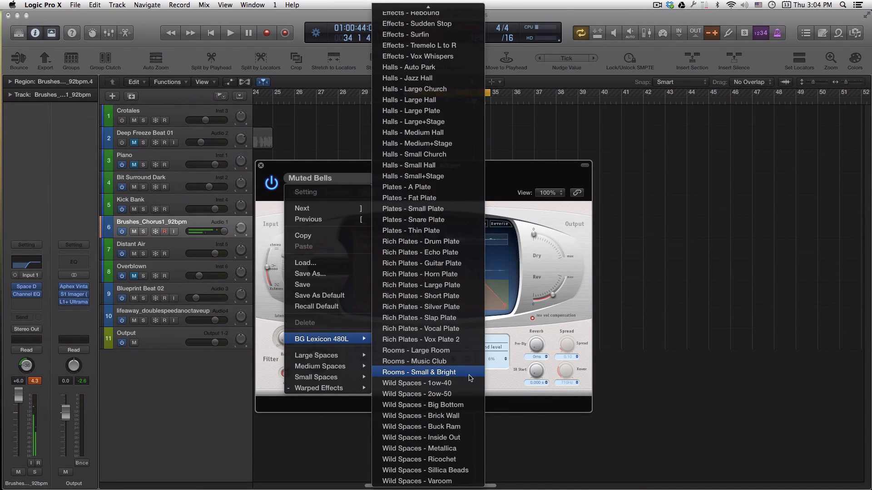
left_click(507, 177)
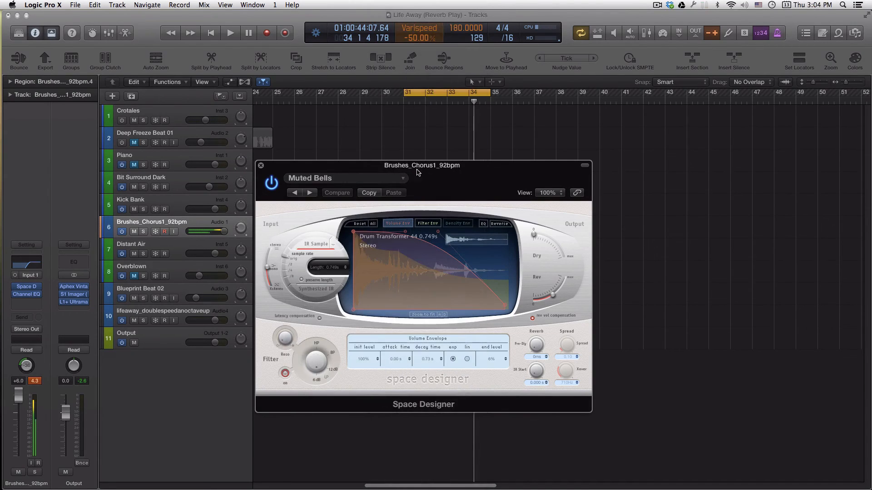
left_click(260, 166)
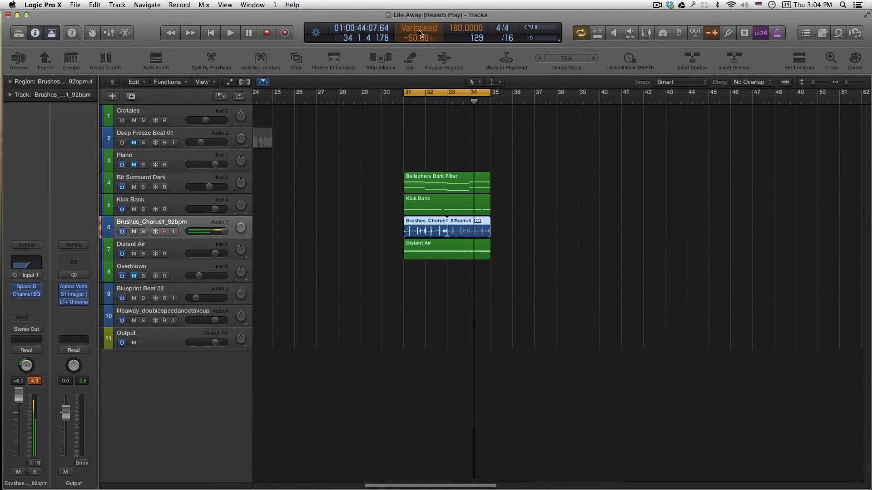
Play the full loop briefly with Varispeed at -50% and stop playback.
left_click_drag(410, 40, 411, 37)
key("space")
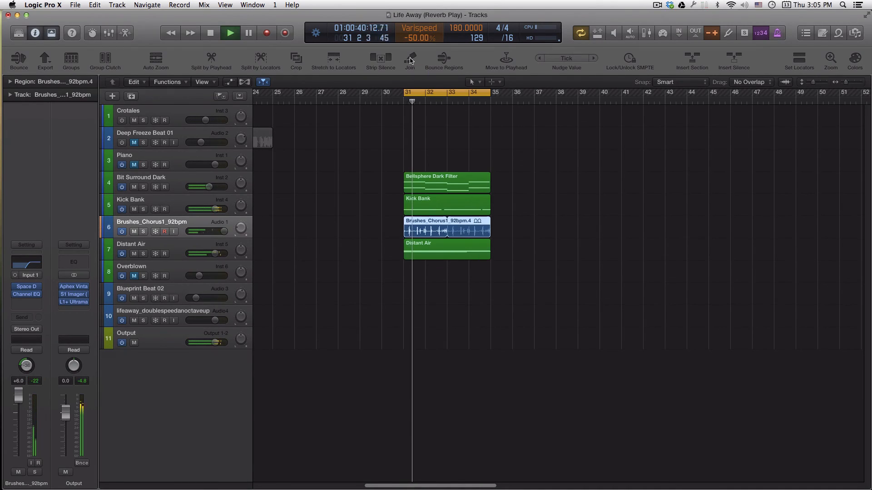
key("space")
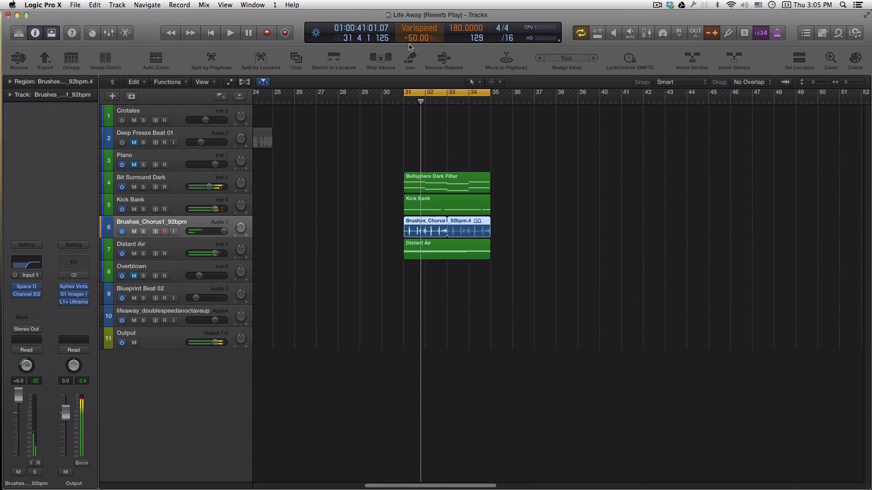
Set the Varispeed deviation to -44% while auditioning the loop, and stop playback.
double_click(411, 38)
type("-1")
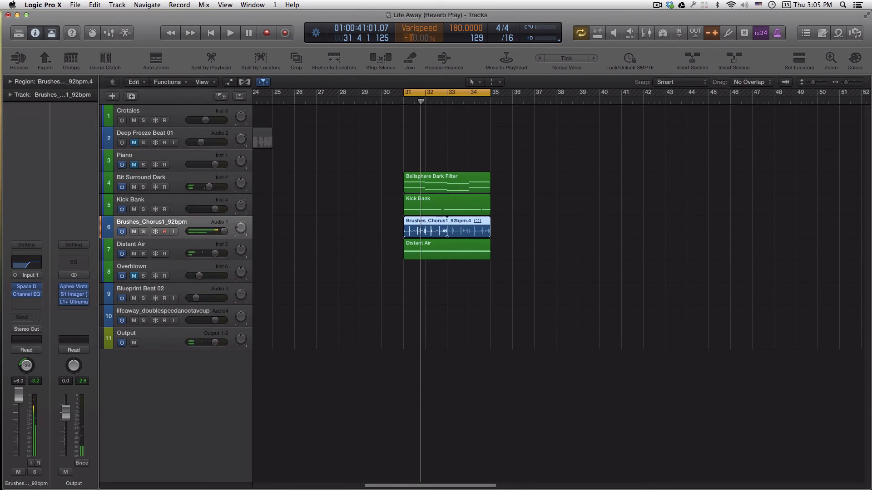
type("4")
key("space")
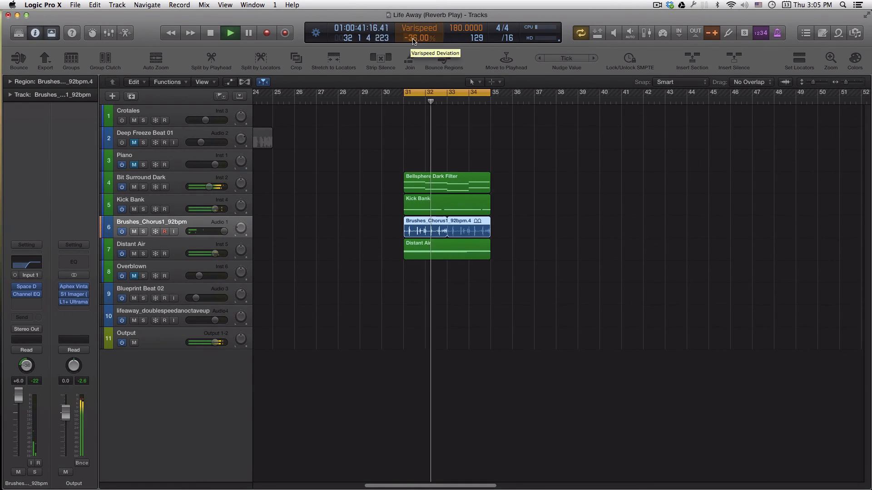
left_click_drag(413, 37, 414, 48)
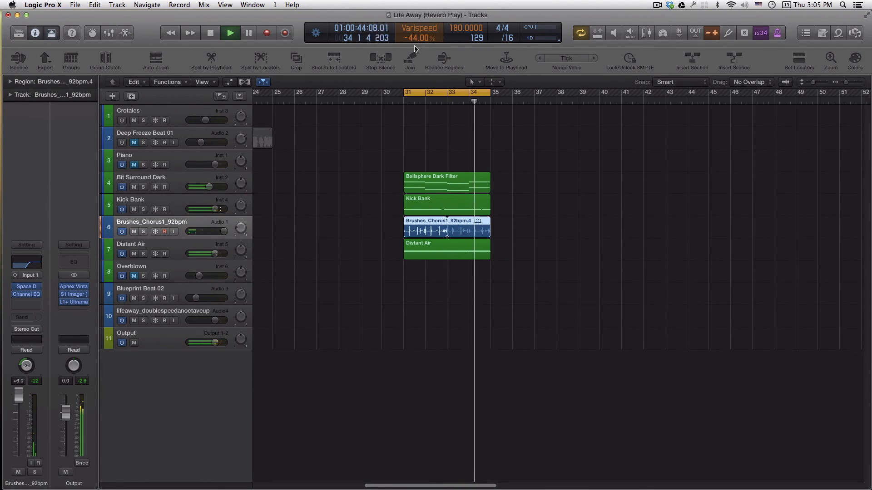
key("space")
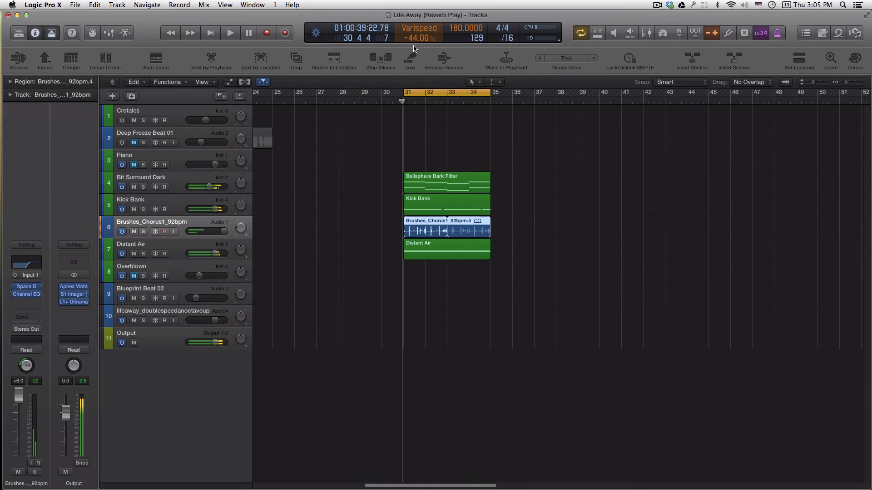